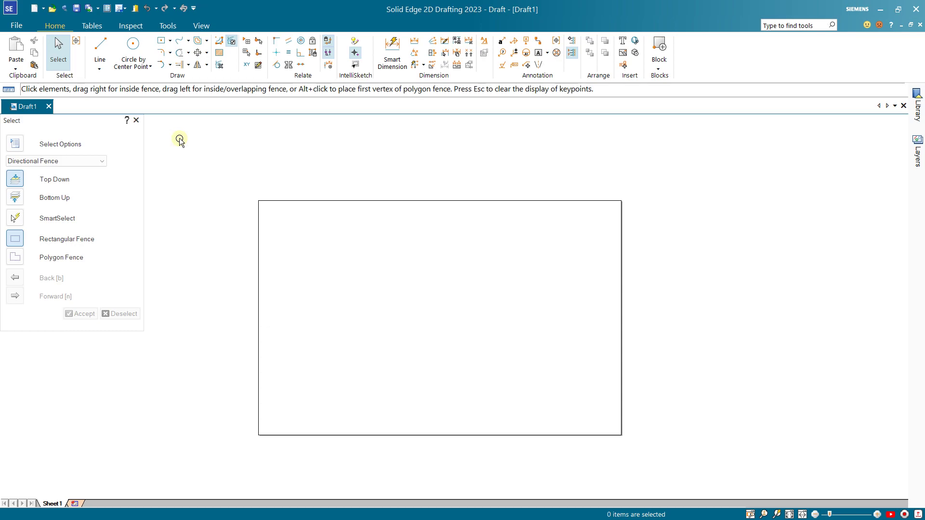
# Start the outline with a 100-long vertical left side and a 160-long top edge.
pyautogui.scroll(1, 358, 277)
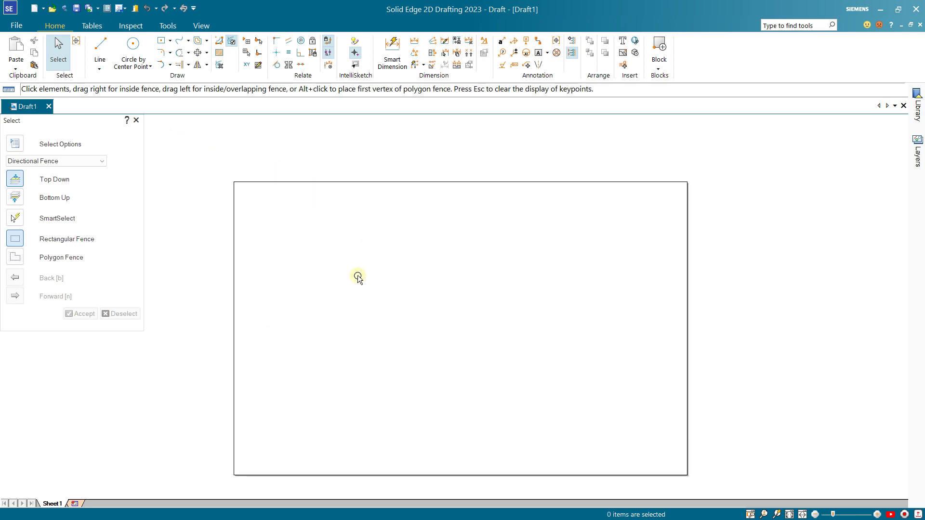
pyautogui.moveTo(358, 277); pyautogui.dragTo(347, 265, button='middle')
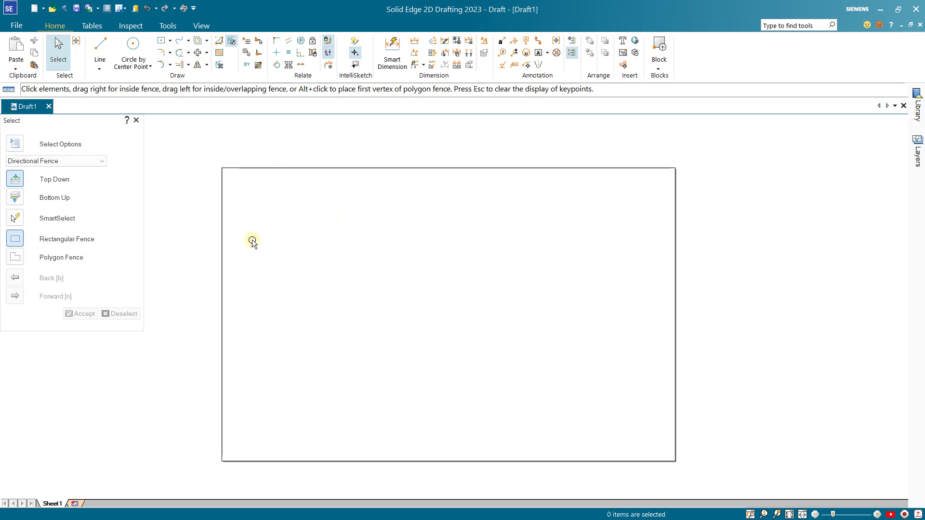
pyautogui.click(172, 42)
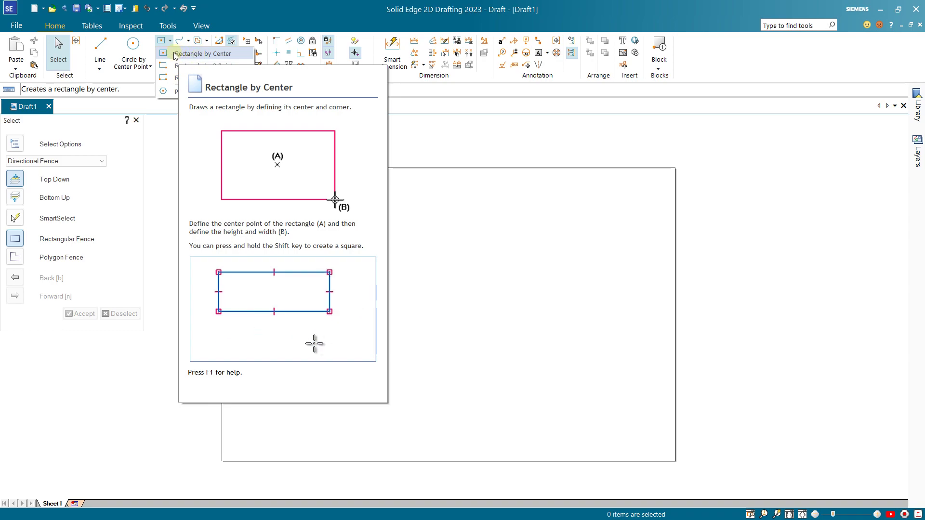
pyautogui.click(104, 50)
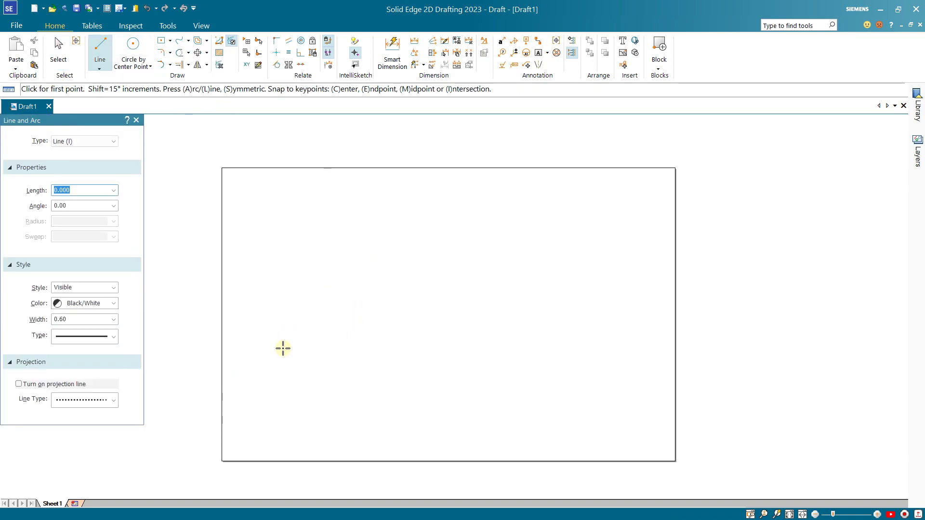
pyautogui.scroll(2, 283, 348)
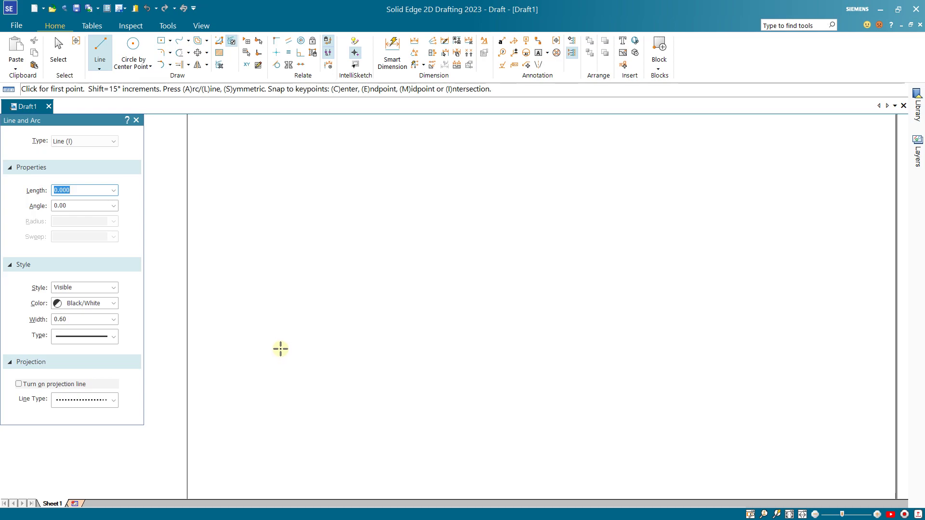
pyautogui.click(280, 345)
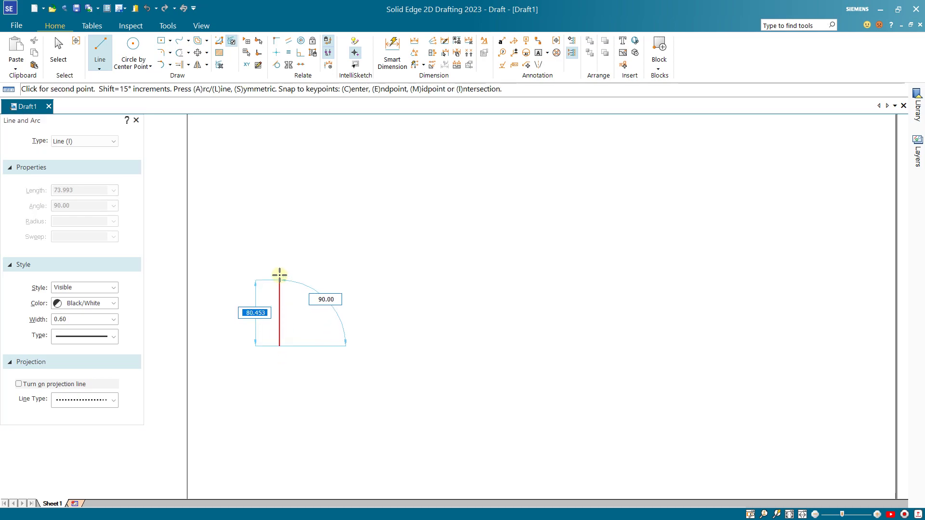
pyautogui.press('capslock')
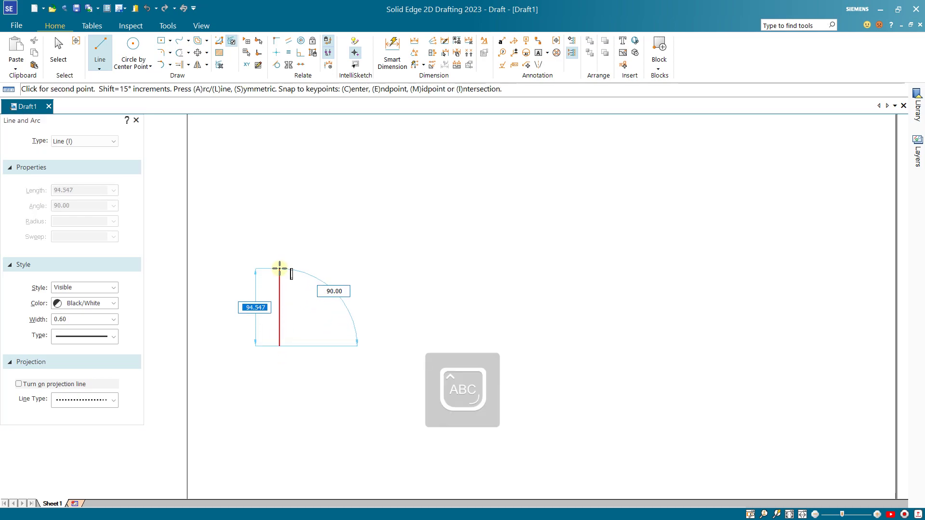
pyautogui.write('100')
pyautogui.press('capslock')
pyautogui.press('Tab')
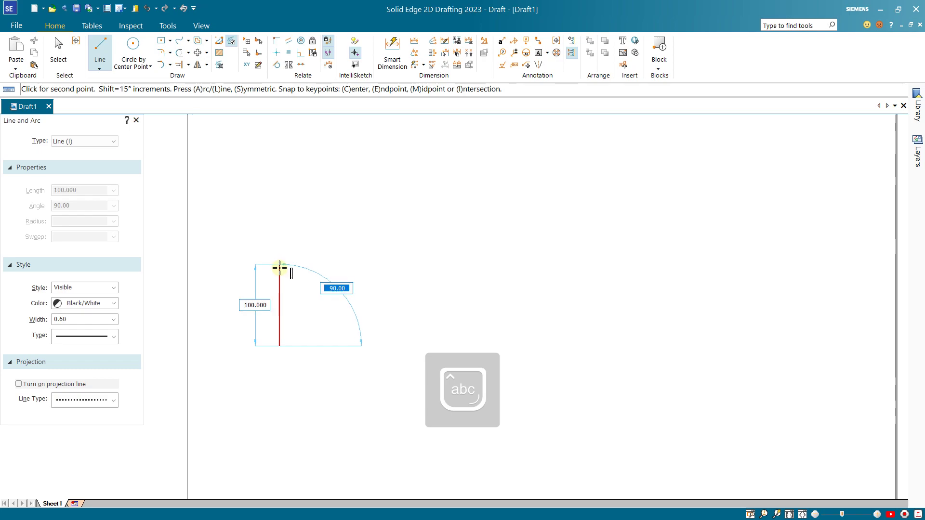
pyautogui.click(280, 267)
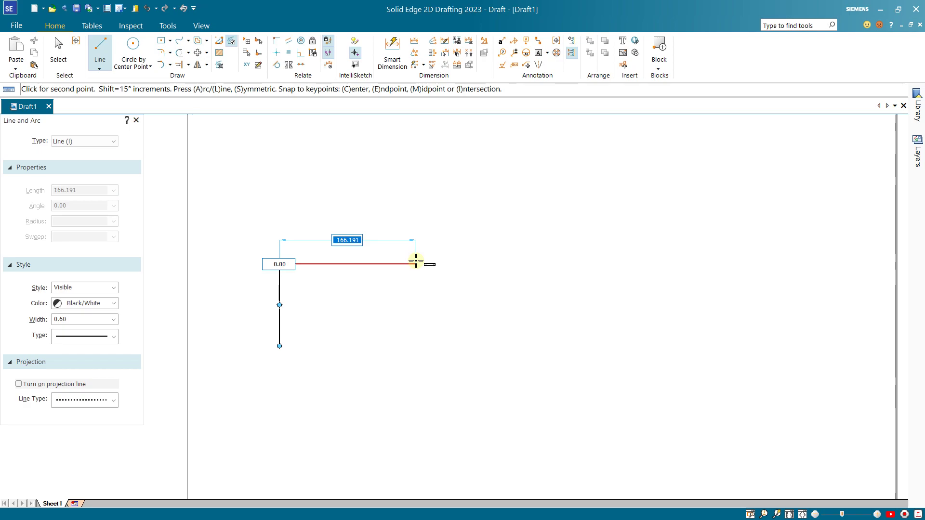
pyautogui.press('capslock')
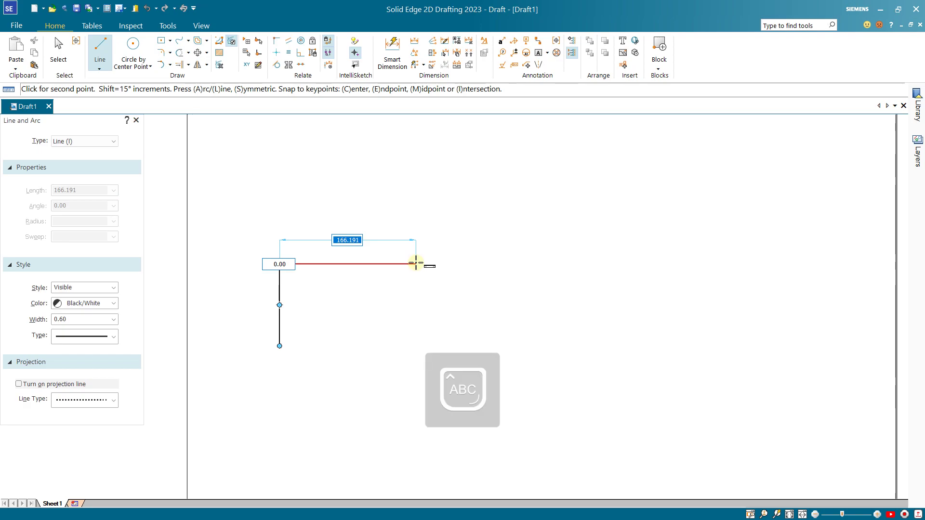
pyautogui.write('160')
pyautogui.press('capslock')
pyautogui.write('160')
pyautogui.press('Tab')
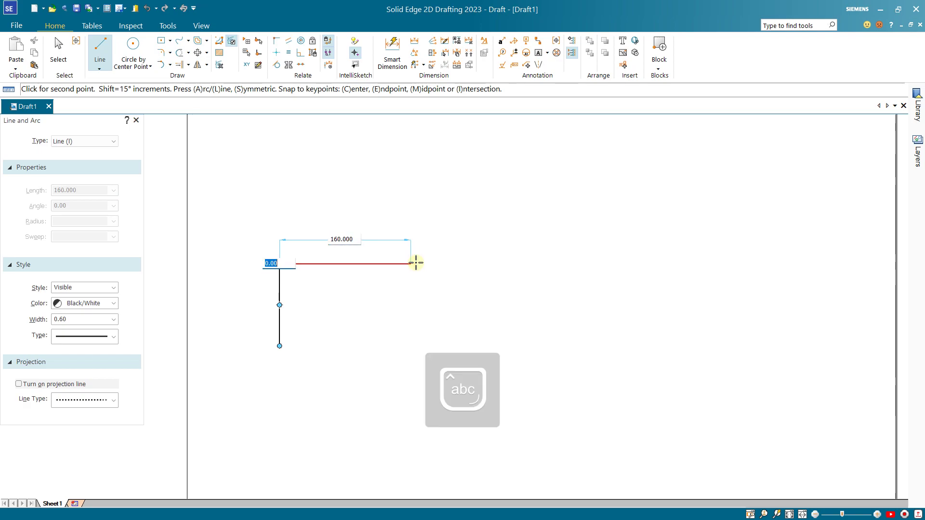
pyautogui.click(416, 263)
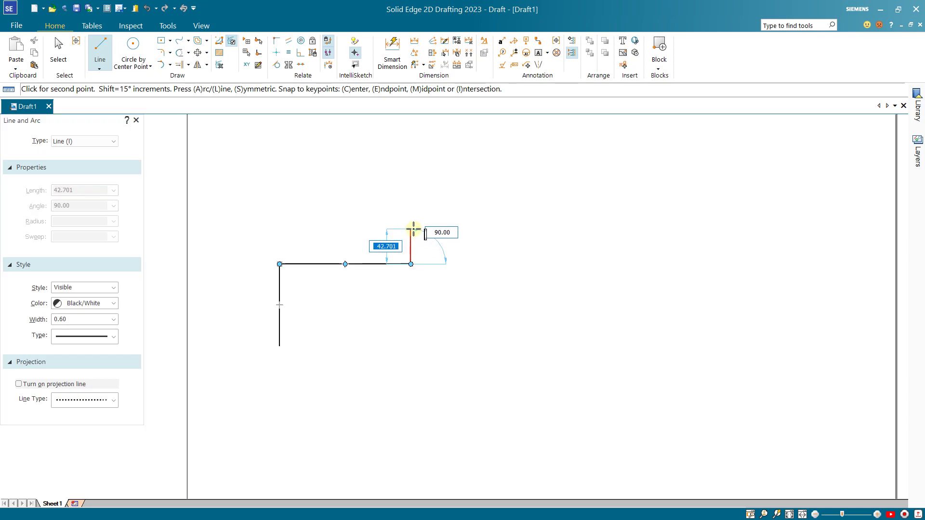
# Continue the outline with a 40-long upward step and a 60-long top segment.
pyautogui.press('capslock')
pyautogui.press('capslock')
pyautogui.write('40')
pyautogui.press('Tab')
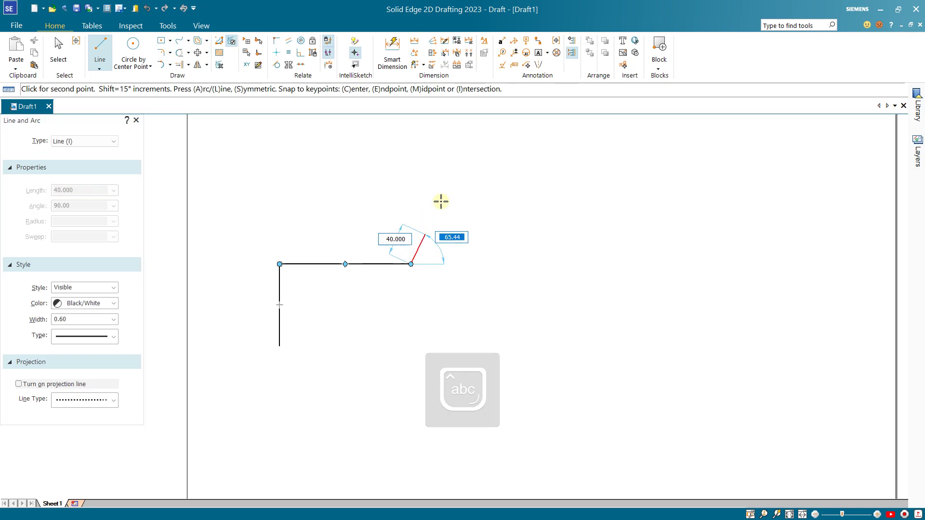
pyautogui.click(411, 231)
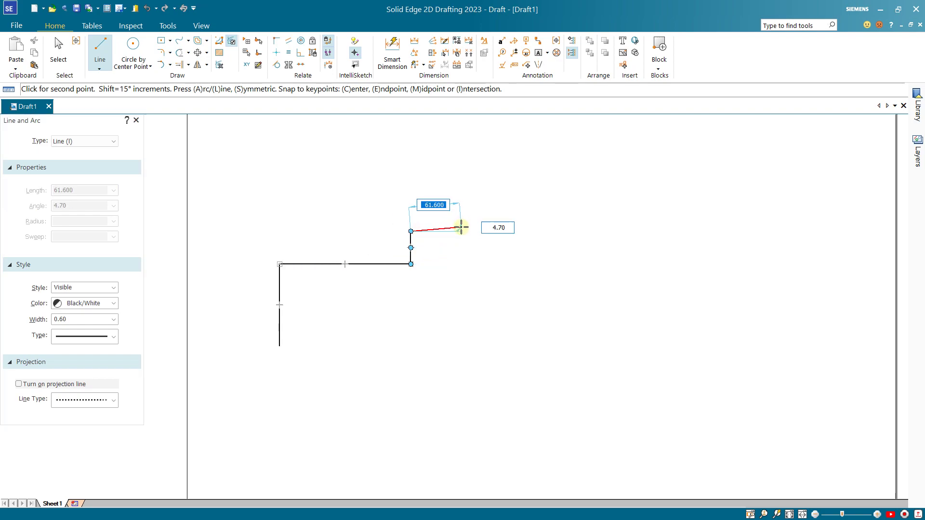
pyautogui.press('capslock')
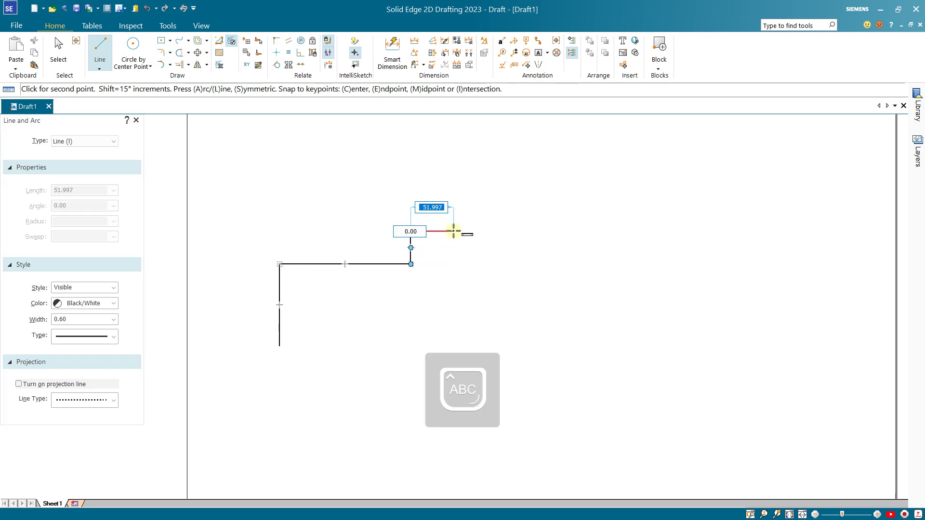
pyautogui.write('60')
pyautogui.press('capslock')
pyautogui.press('Tab')
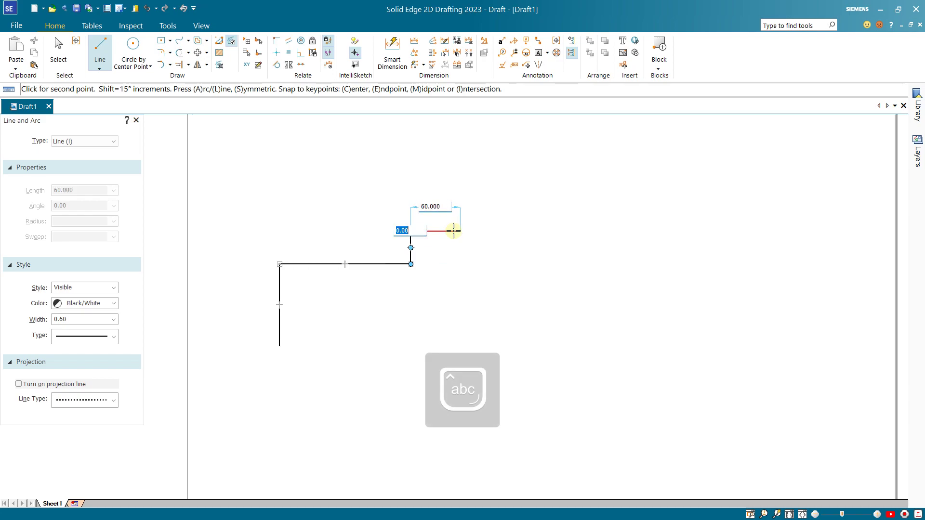
pyautogui.click(453, 231)
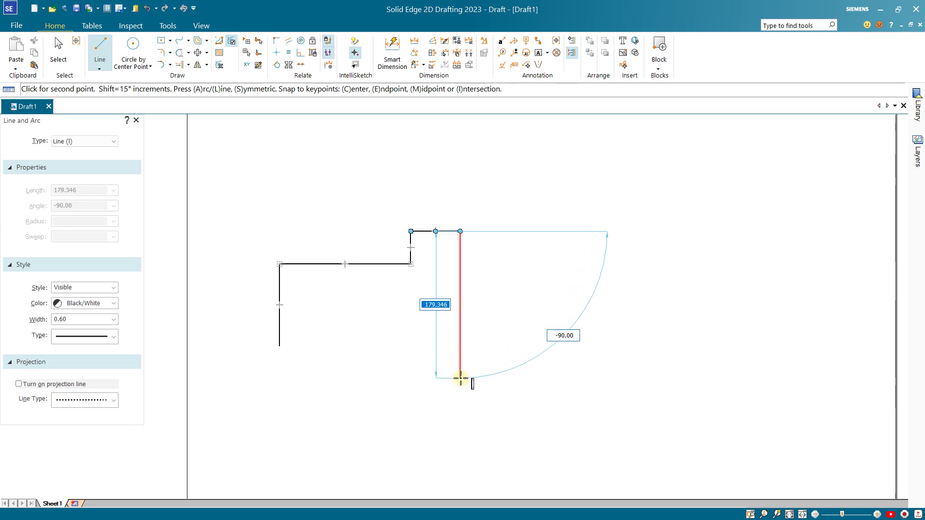
# Add the 180-long right side, the 60 bottom and 40 step, closing at the start.
pyautogui.press('capslock')
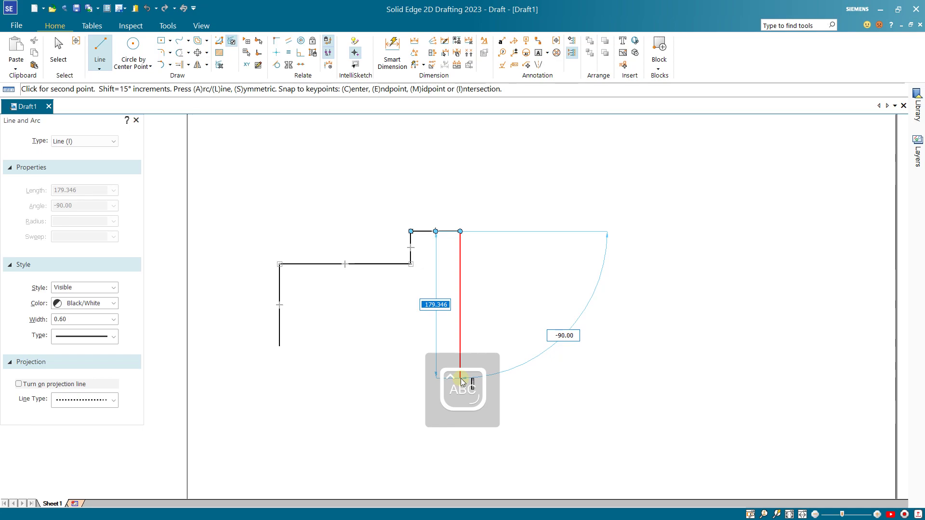
pyautogui.write('180')
pyautogui.press('Tab')
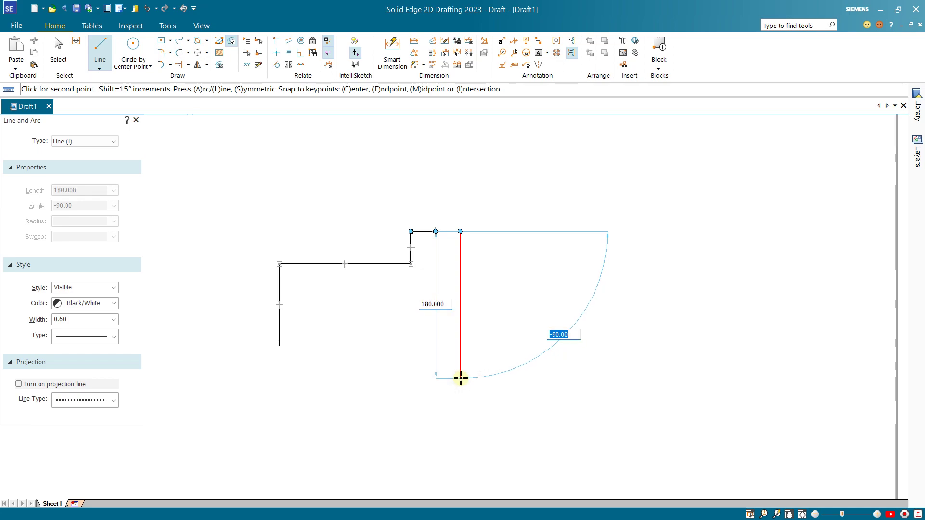
pyautogui.press('Return')
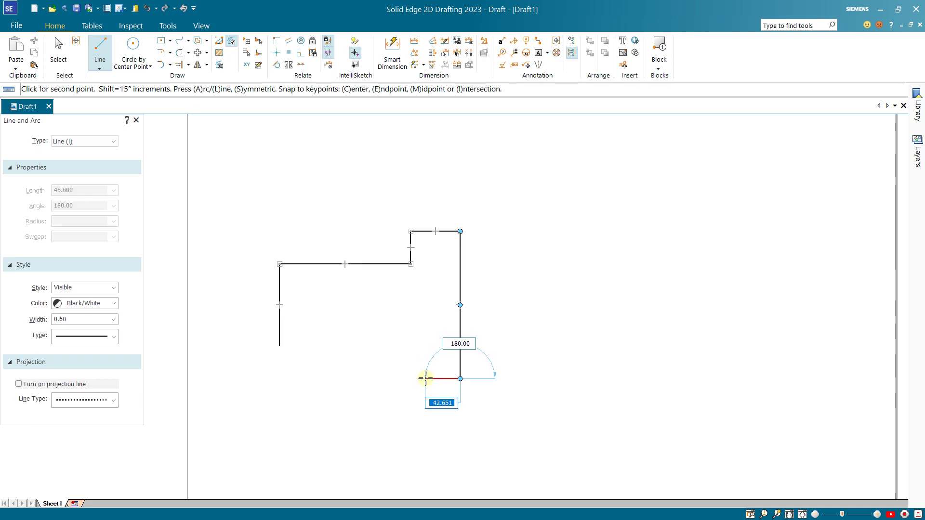
pyautogui.click(411, 379)
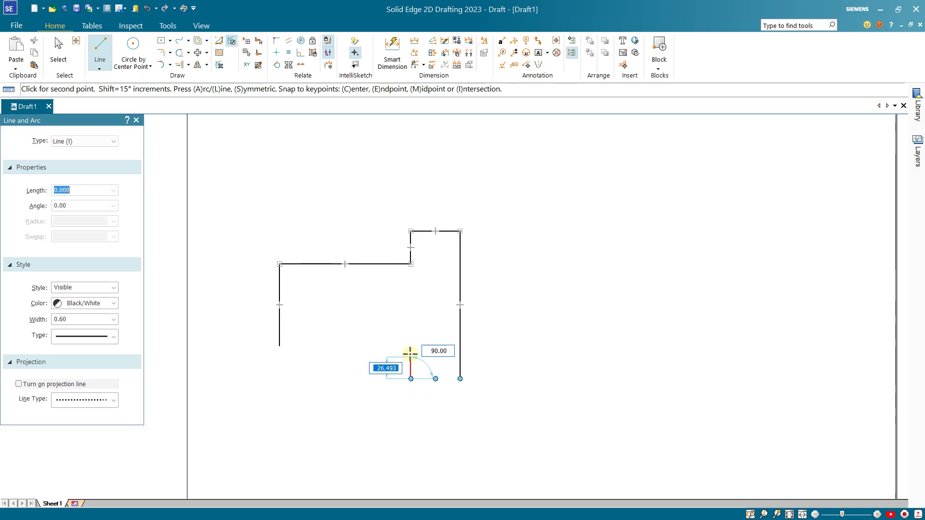
pyautogui.click(411, 345)
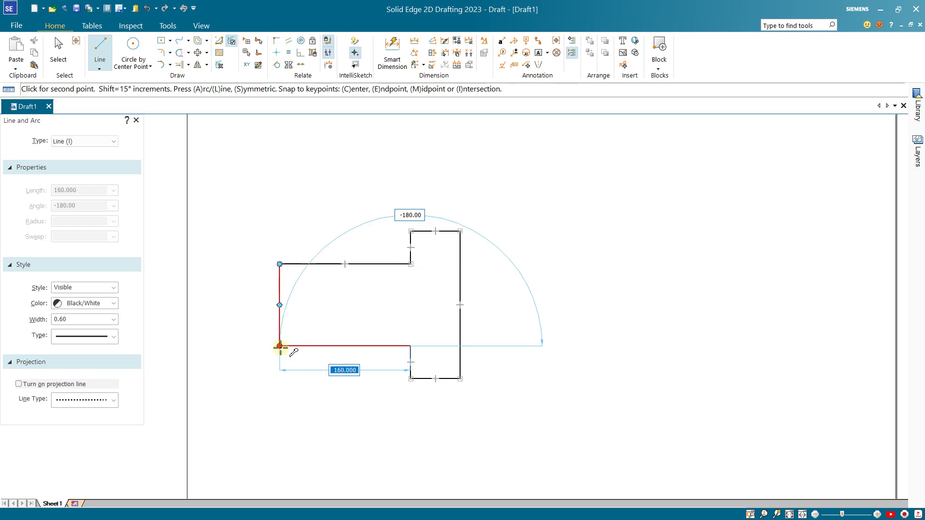
pyautogui.click(280, 347)
pyautogui.press('Escape')
pyautogui.scroll(1, 294, 280)
# Place a centre-point rectangle to the right of the stepped outline.
pyautogui.scroll(-2, 290, 275)
pyautogui.scroll(2, 290, 276)
pyautogui.scroll(1, 290, 275)
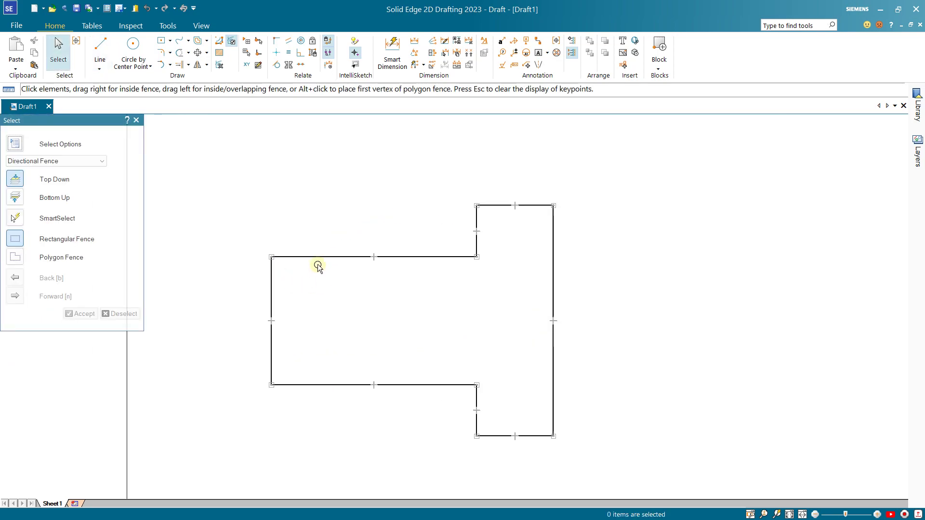
pyautogui.hscroll(1, 293, 302)
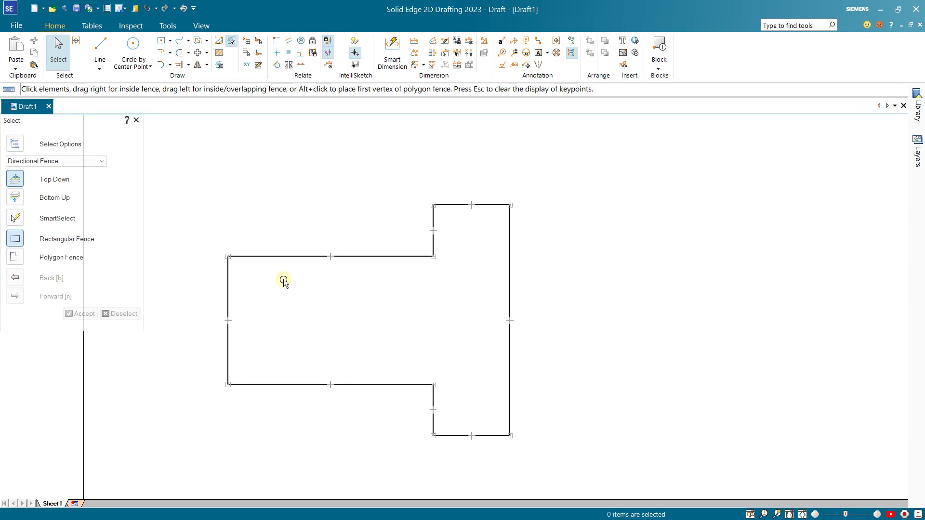
pyautogui.scroll(-2, 283, 279)
pyautogui.moveTo(323, 268); pyautogui.dragTo(268, 259, button='middle')
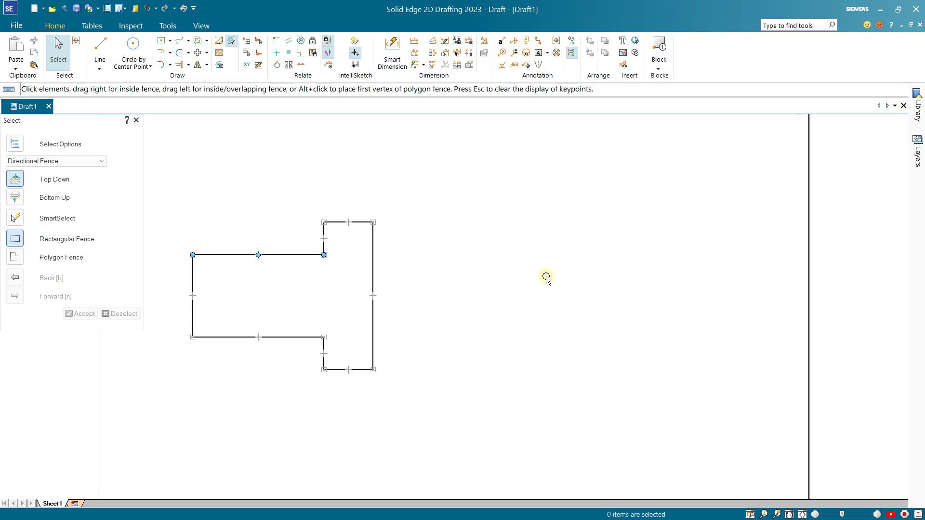
pyautogui.click(170, 42)
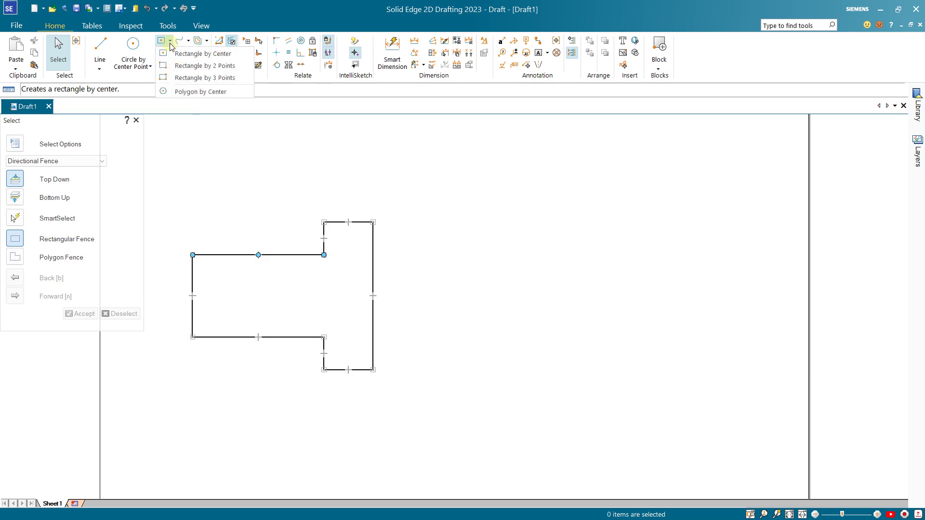
pyautogui.click(202, 54)
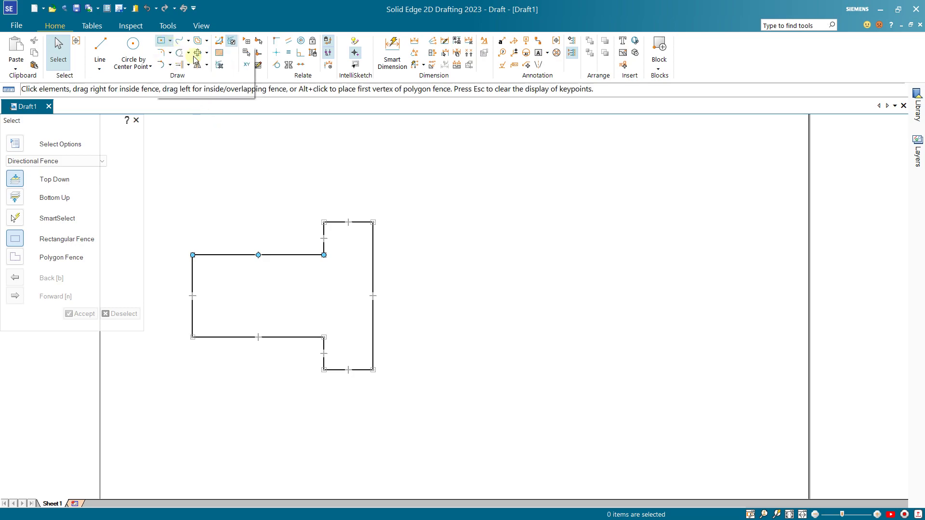
pyautogui.click(605, 298)
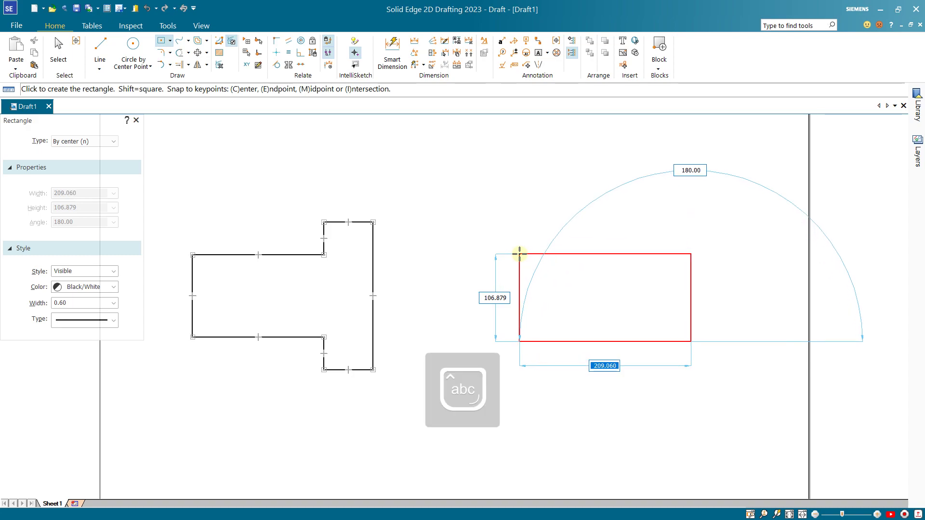
# Give the rectangle a width of 200 and a height of 140.
pyautogui.write('200')
pyautogui.press('capslock')
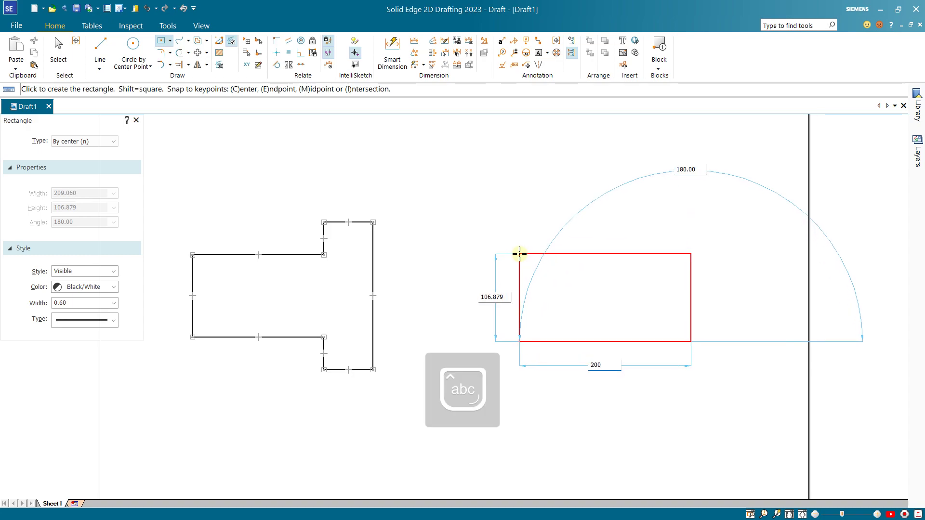
pyautogui.press('Tab')
pyautogui.press('capslock')
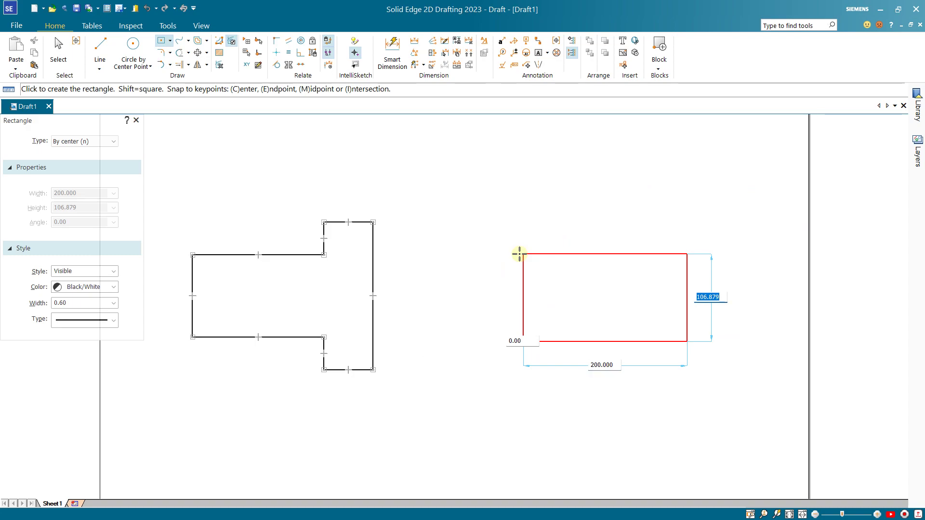
pyautogui.write('140')
pyautogui.press('Tab')
pyautogui.press('capslock')
pyautogui.press('Return')
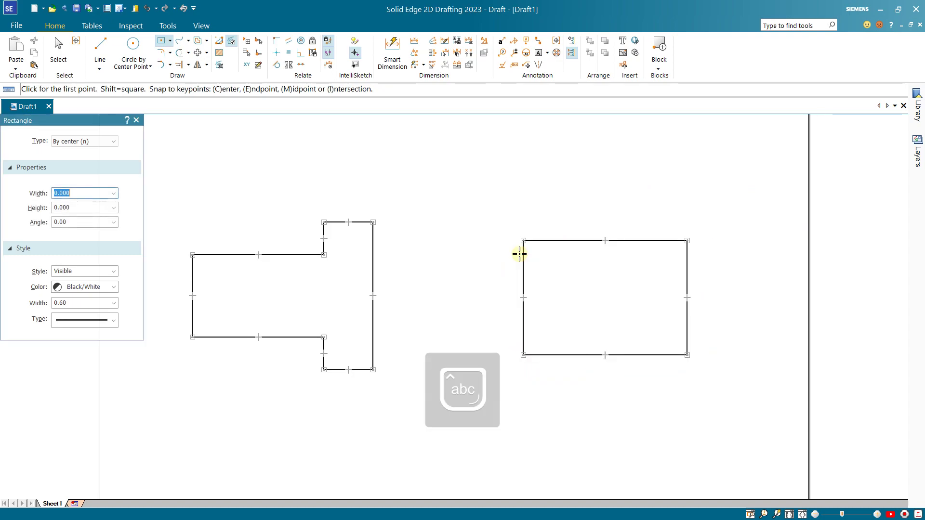
pyautogui.scroll(2, 630, 299)
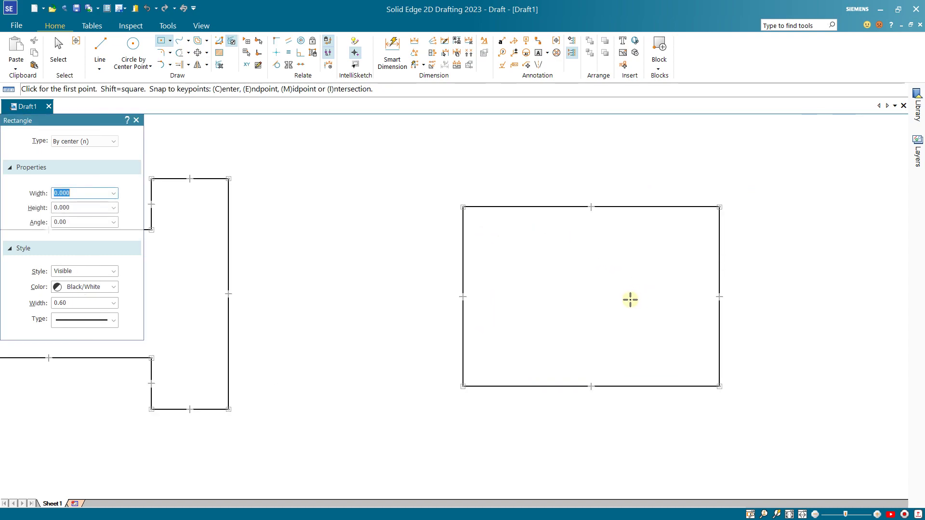
pyautogui.click(131, 49)
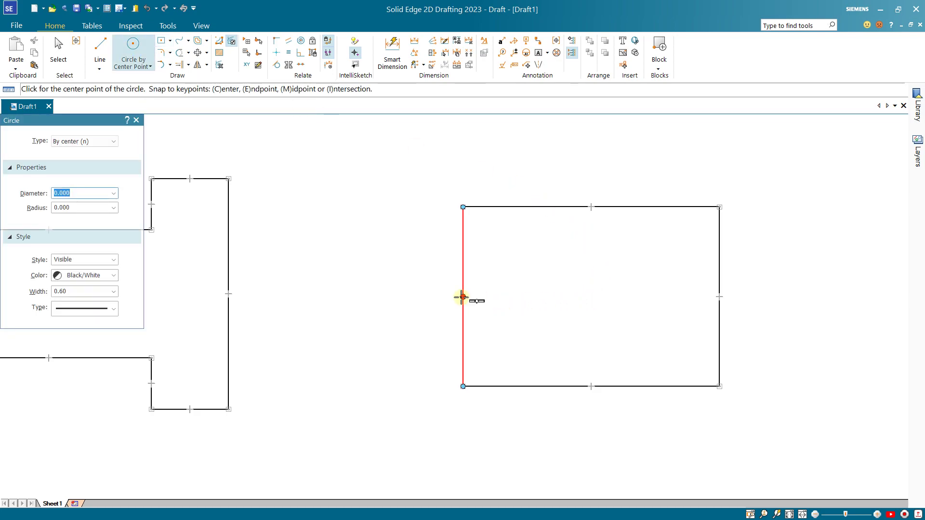
# Draw a circle of diameter 65 centred in the 200 × 140 rectangle.
pyautogui.click(592, 297)
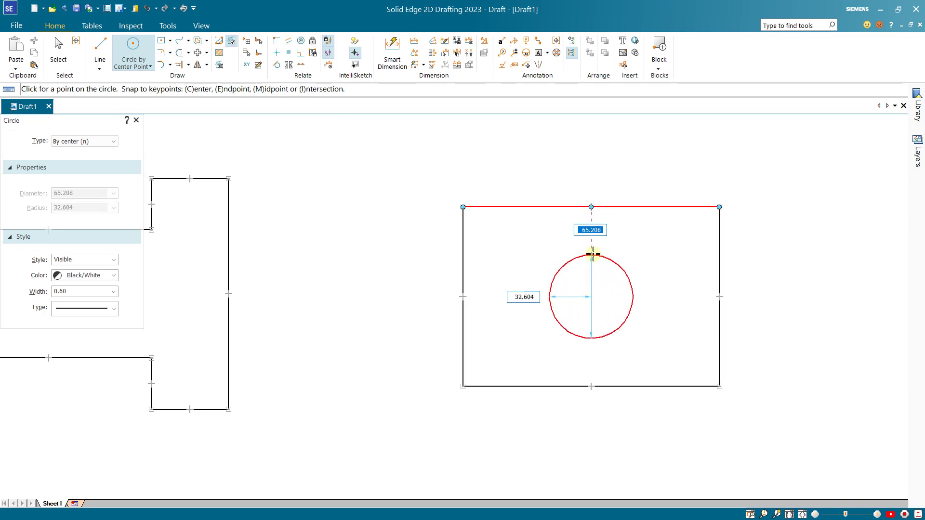
pyautogui.press('capslock')
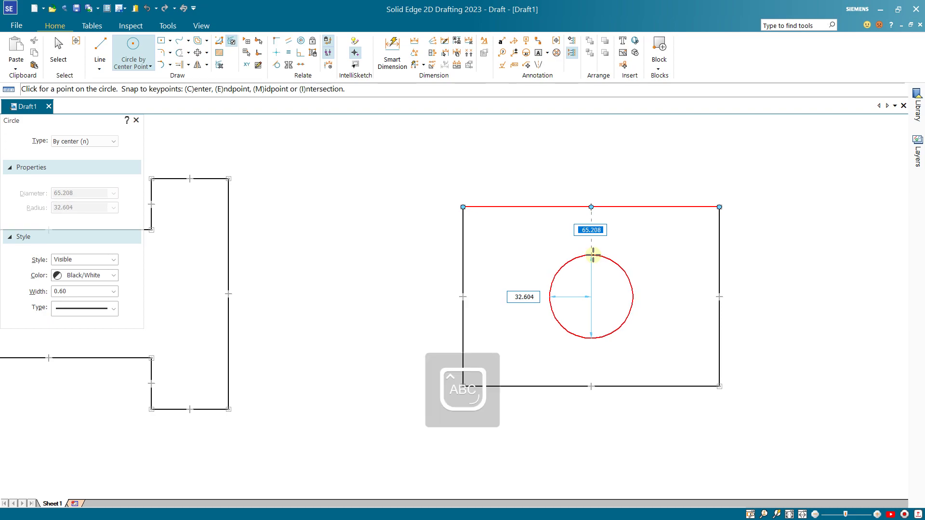
pyautogui.press('capslock')
pyautogui.write('65')
pyautogui.press('Return')
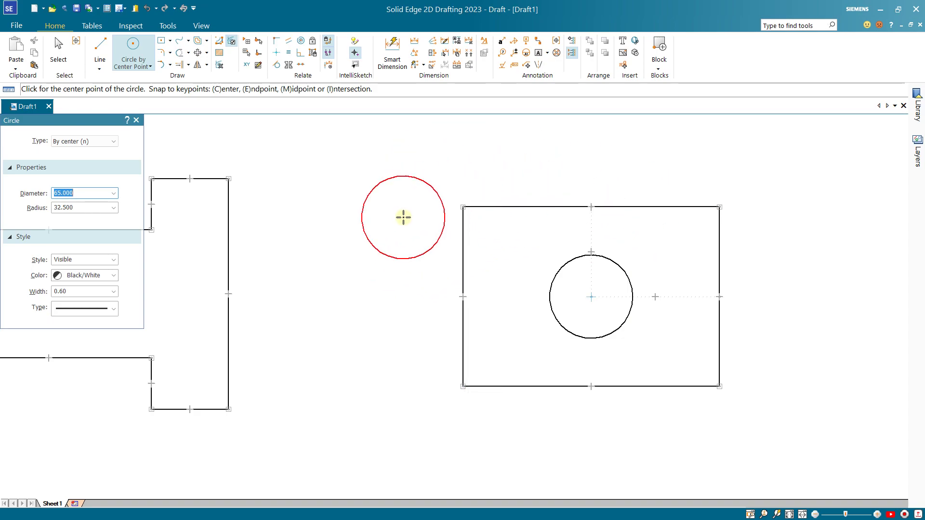
pyautogui.press('Escape')
# Zoom and pan so both shapes are fully in view.
pyautogui.scroll(1, 464, 255)
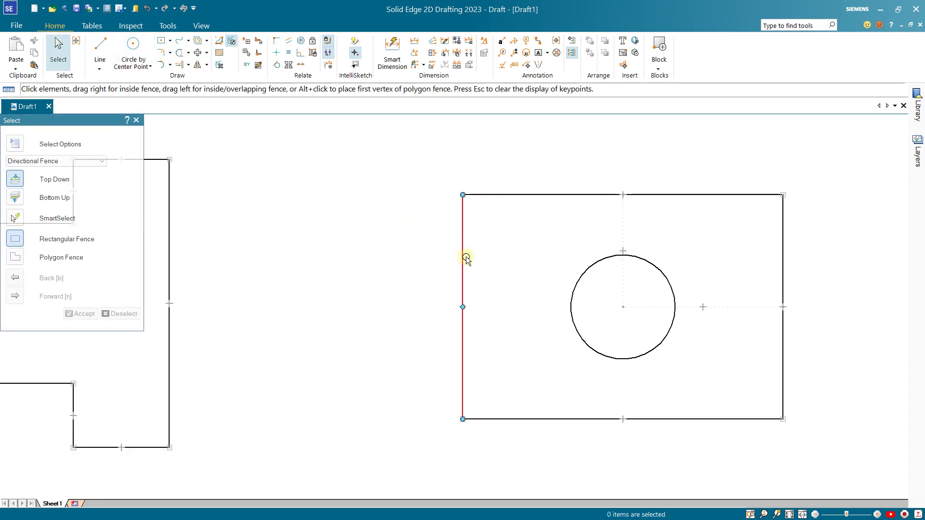
pyautogui.scroll(3, 466, 258)
pyautogui.scroll(-6, 470, 264)
pyautogui.scroll(4, 476, 266)
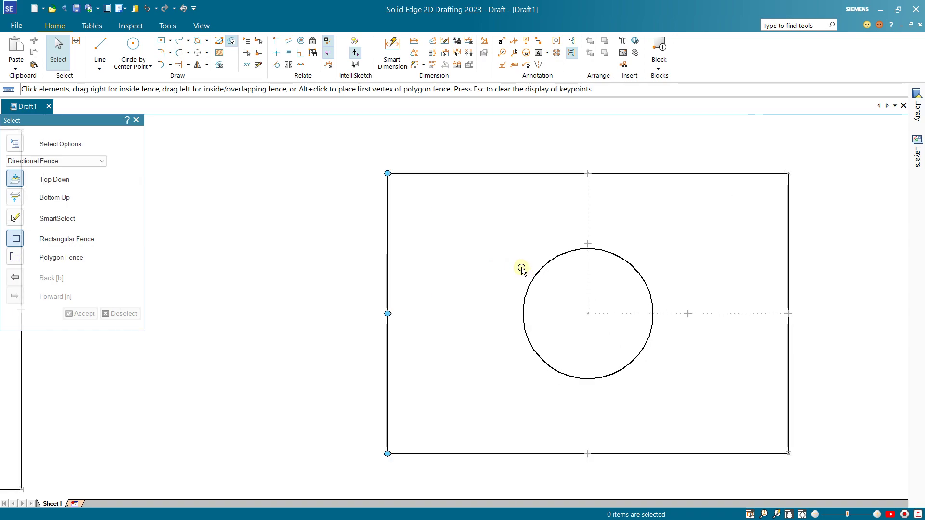
pyautogui.scroll(1, 535, 264)
pyautogui.scroll(-2, 537, 265)
pyautogui.scroll(-1, 536, 266)
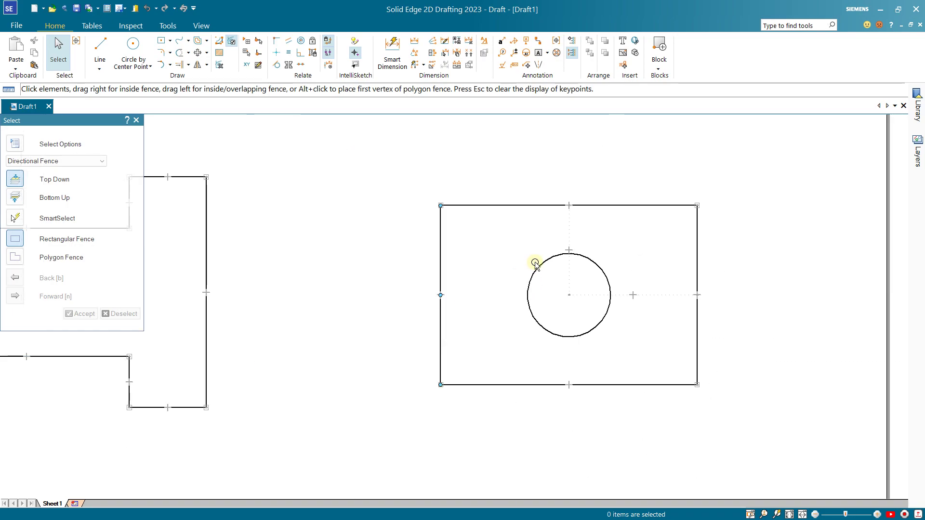
pyautogui.scroll(-2, 535, 264)
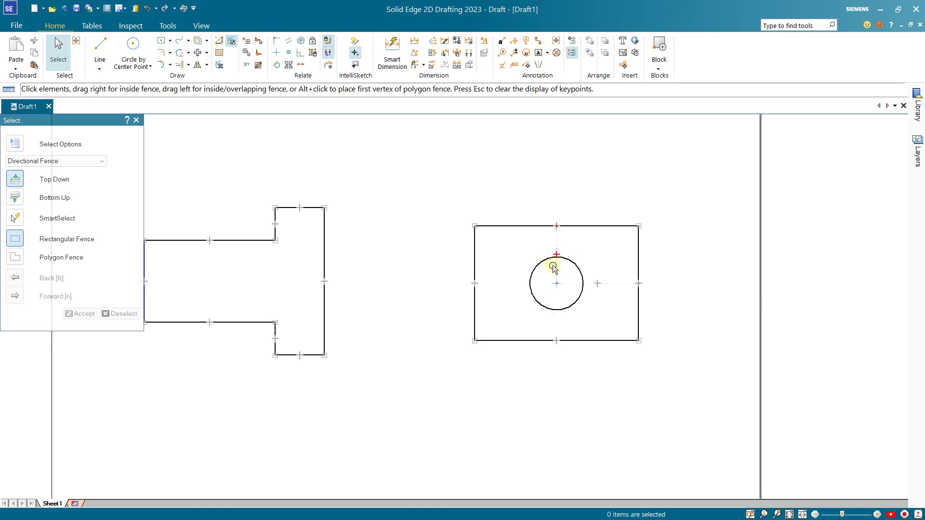
pyautogui.scroll(-2, 553, 269)
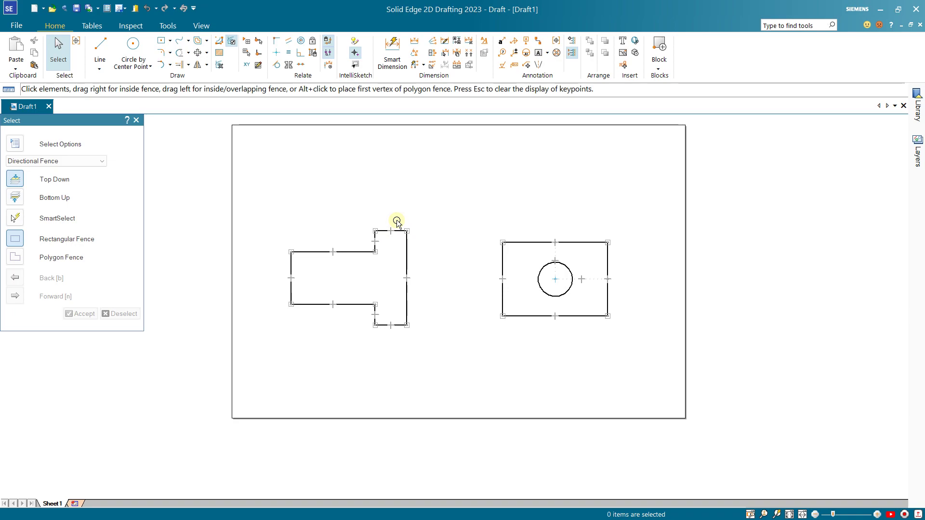
pyautogui.moveTo(406, 200); pyautogui.dragTo(353, 215, button='middle')
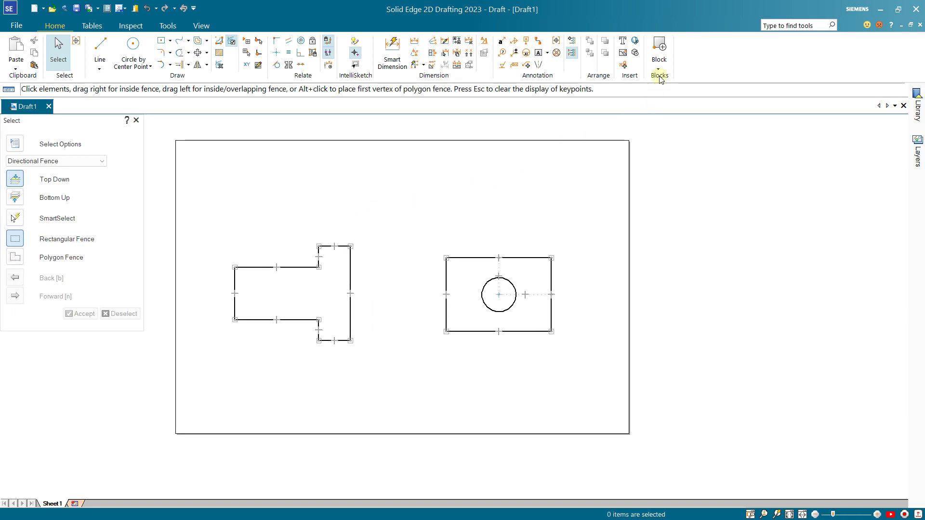
pyautogui.moveTo(341, 234); pyautogui.dragTo(393, 224, button='middle')
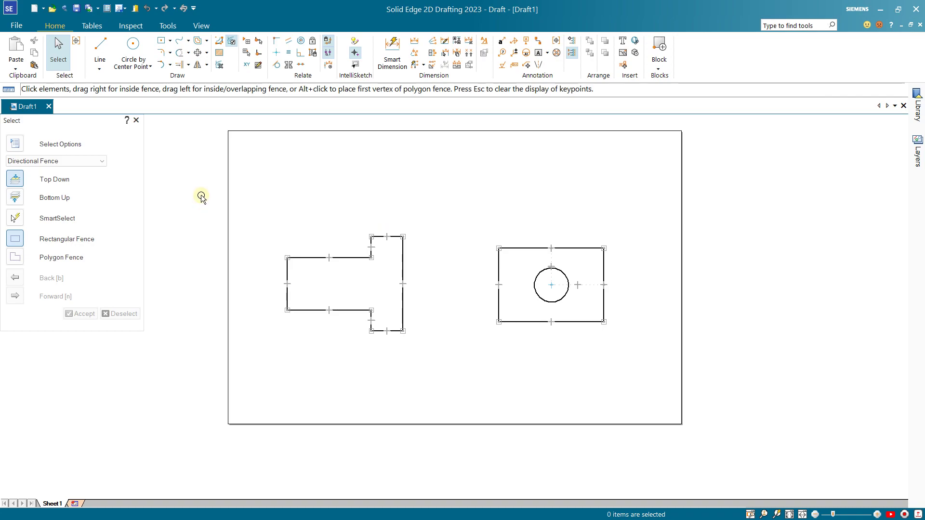
# Define the stepped outline as 'Block 1' with its origin at the bottom-right corner.
pyautogui.moveTo(256, 193); pyautogui.dragTo(435, 372)
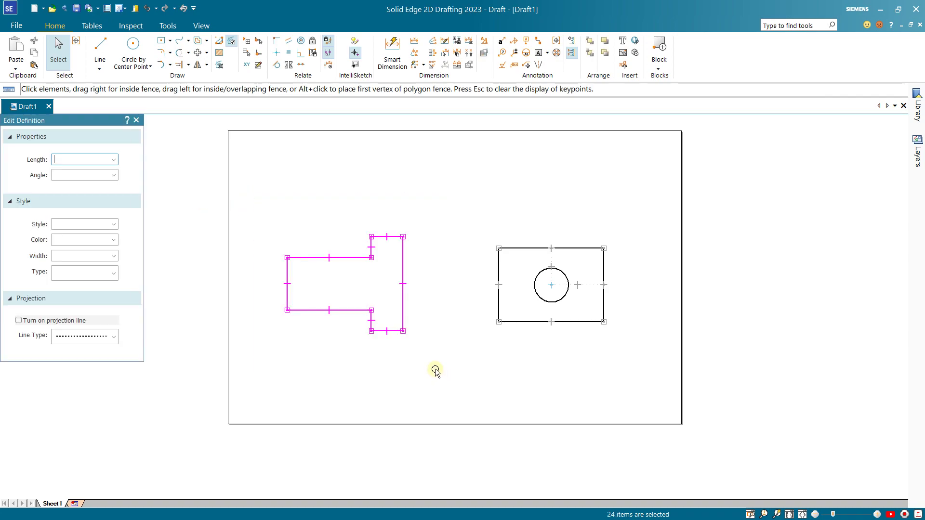
pyautogui.click(660, 53)
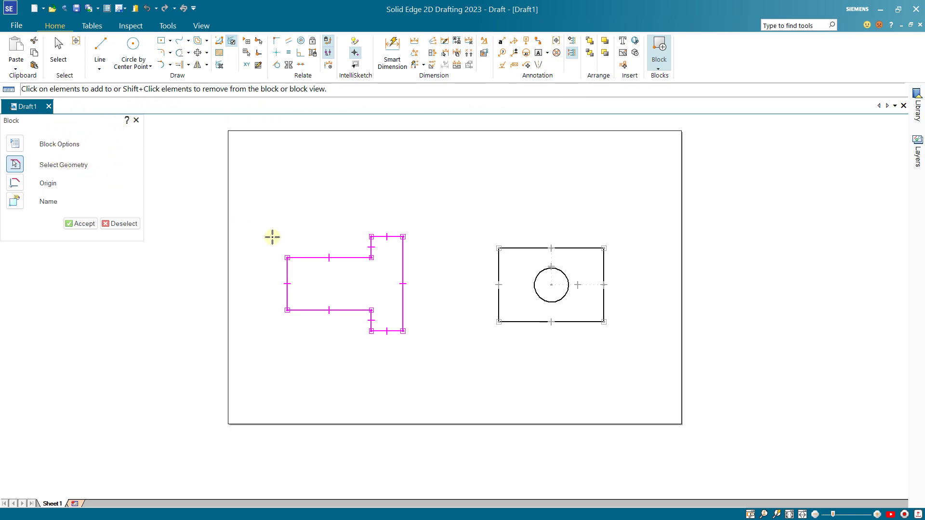
pyautogui.click(87, 223)
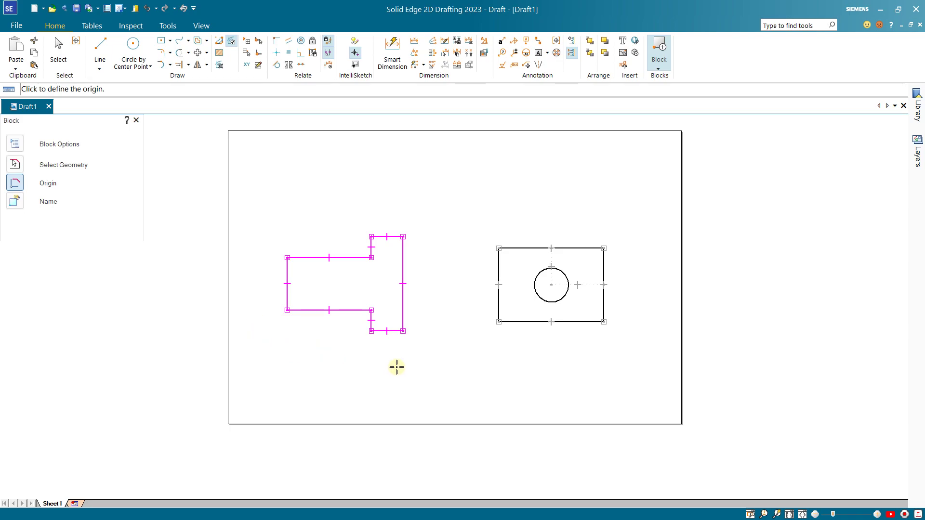
pyautogui.click(404, 331)
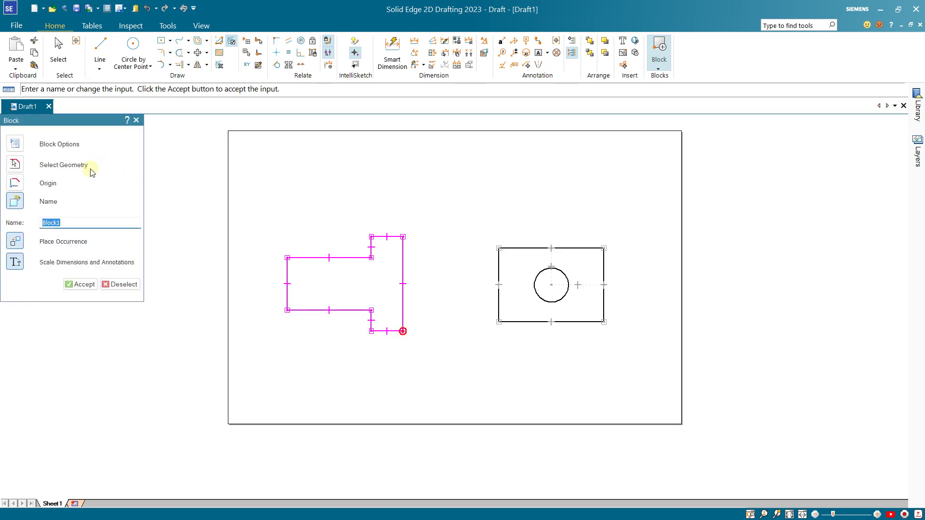
pyautogui.moveTo(66, 224); pyautogui.dragTo(43, 225)
pyautogui.write('Block 1')
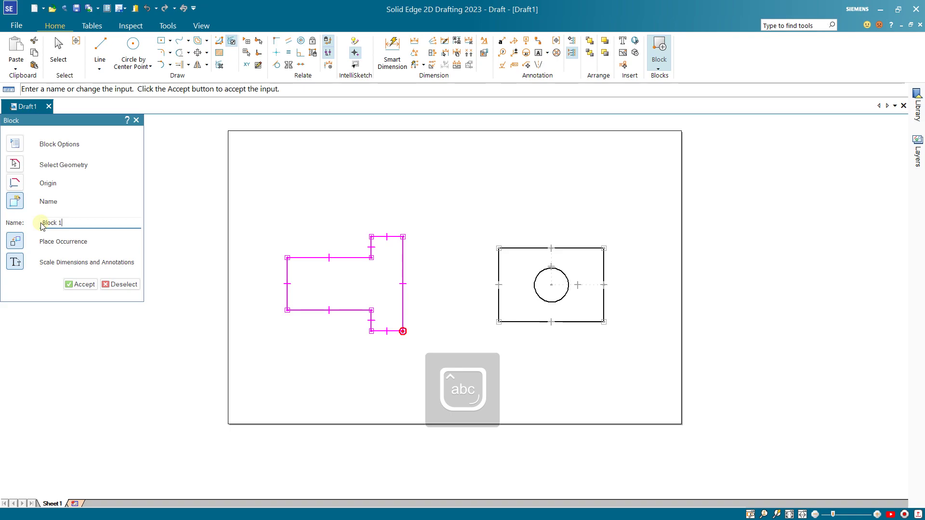
pyautogui.click(72, 284)
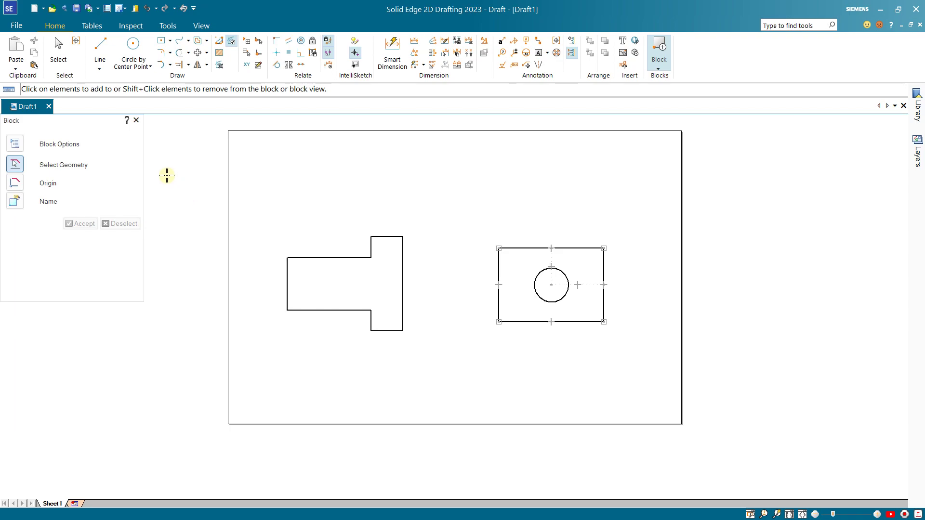
pyautogui.click(53, 47)
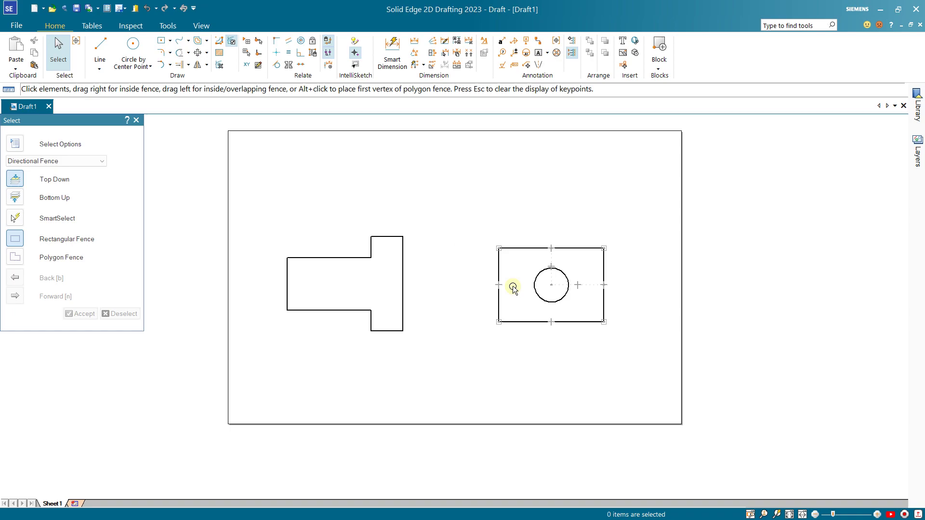
# Define the rectangle and circle as 'Block 2' with its origin at the bottom-right corner.
pyautogui.click(560, 249)
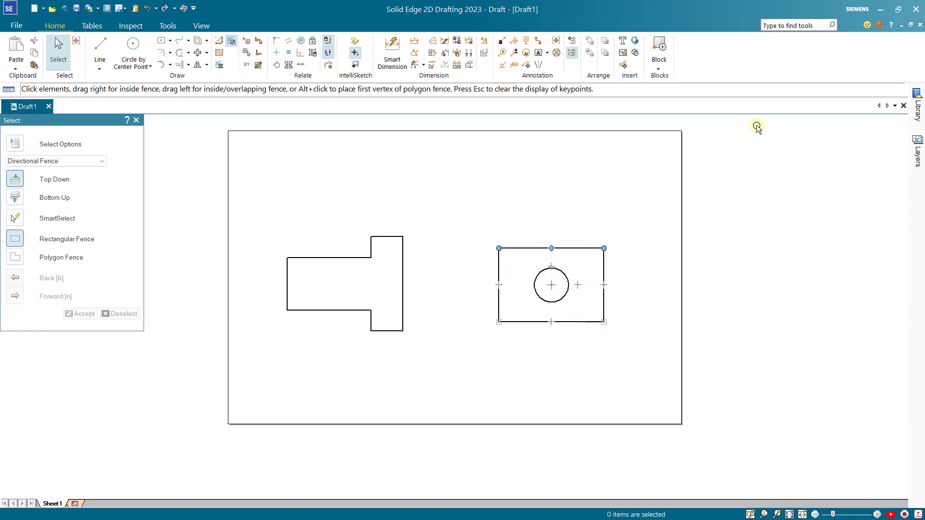
pyautogui.click(659, 48)
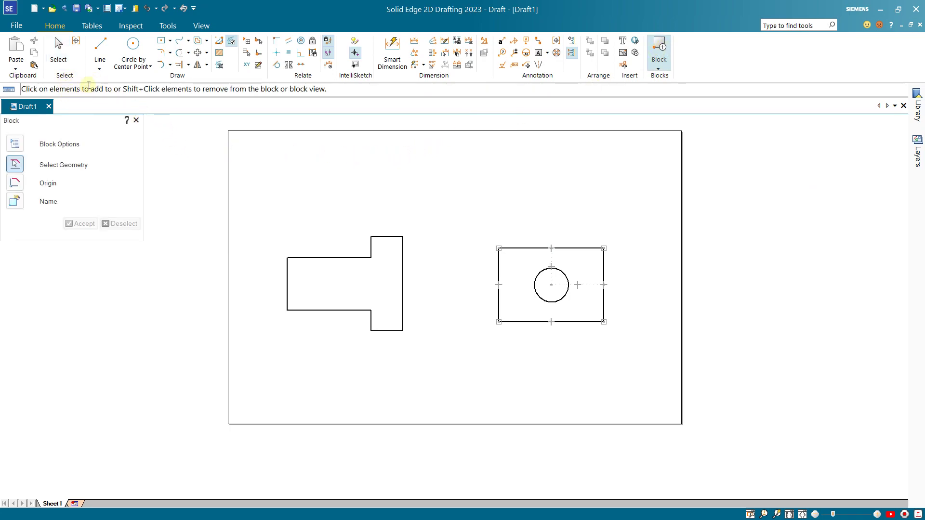
pyautogui.moveTo(472, 202); pyautogui.dragTo(642, 370)
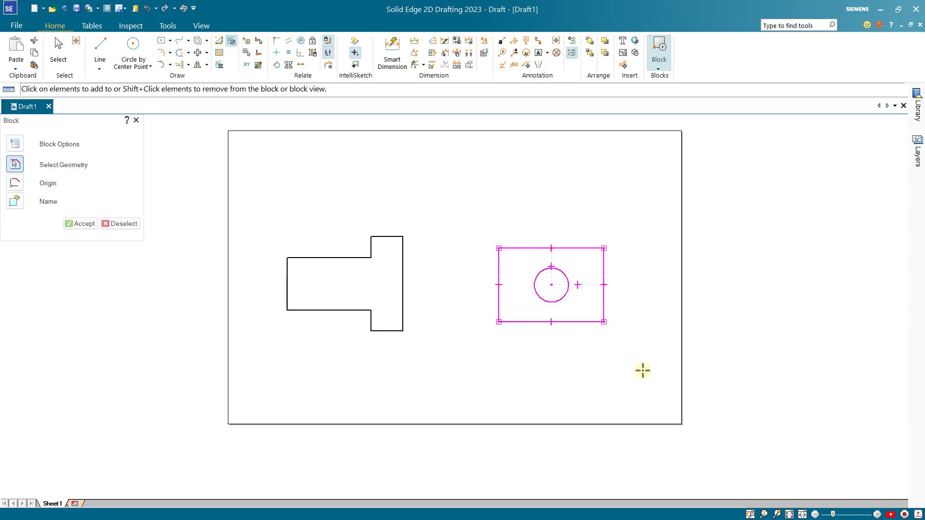
pyautogui.click(81, 224)
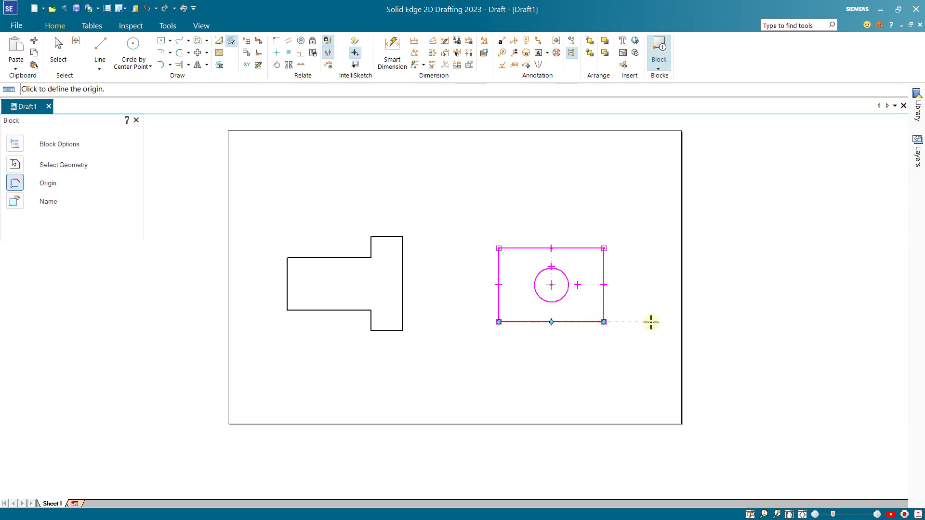
pyautogui.click(603, 322)
pyautogui.moveTo(73, 223); pyautogui.dragTo(39, 224)
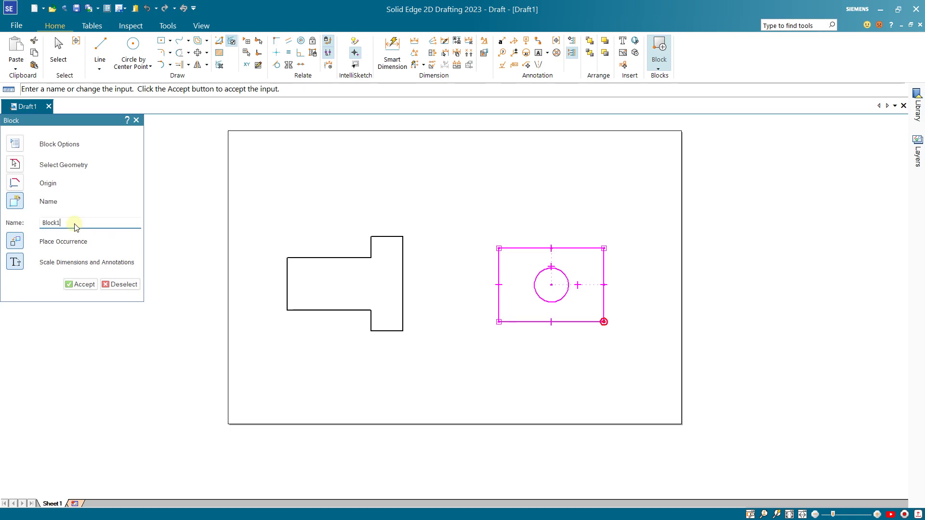
pyautogui.write('B')
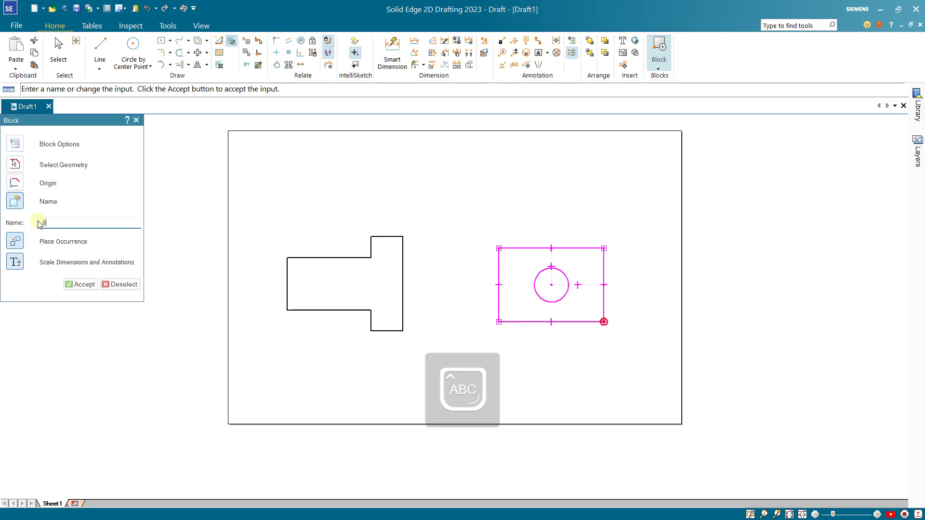
pyautogui.write('lock 2')
pyautogui.click(72, 284)
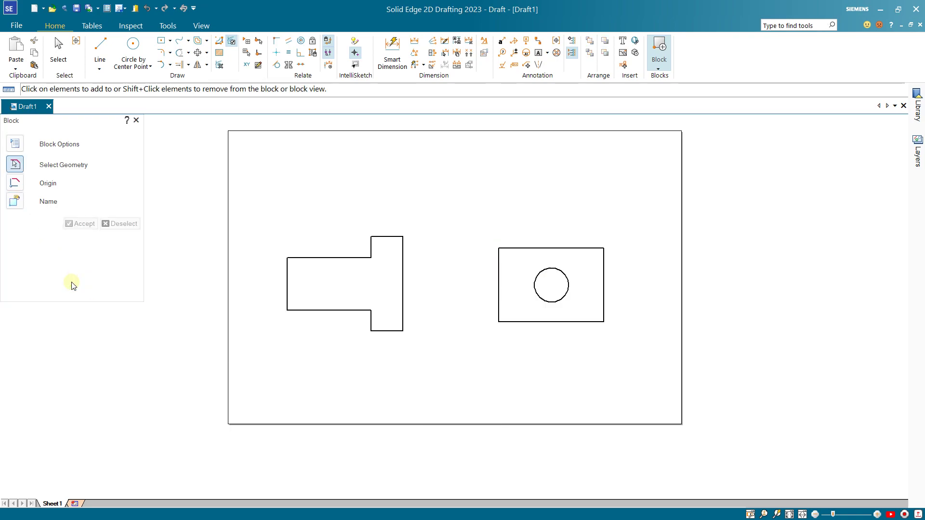
pyautogui.click(56, 54)
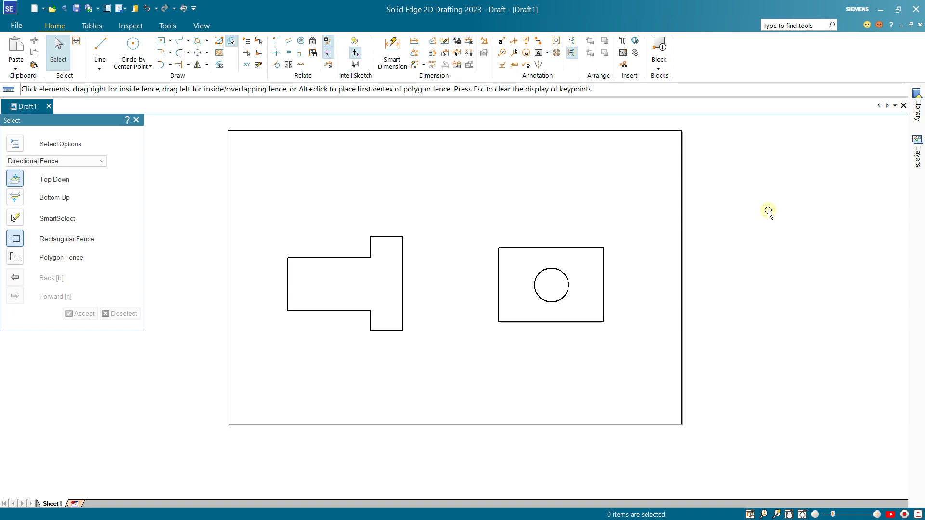
# Preview Block 2 and Block 1 in the Library, then delete both shapes from the sheet.
pyautogui.click(918, 97)
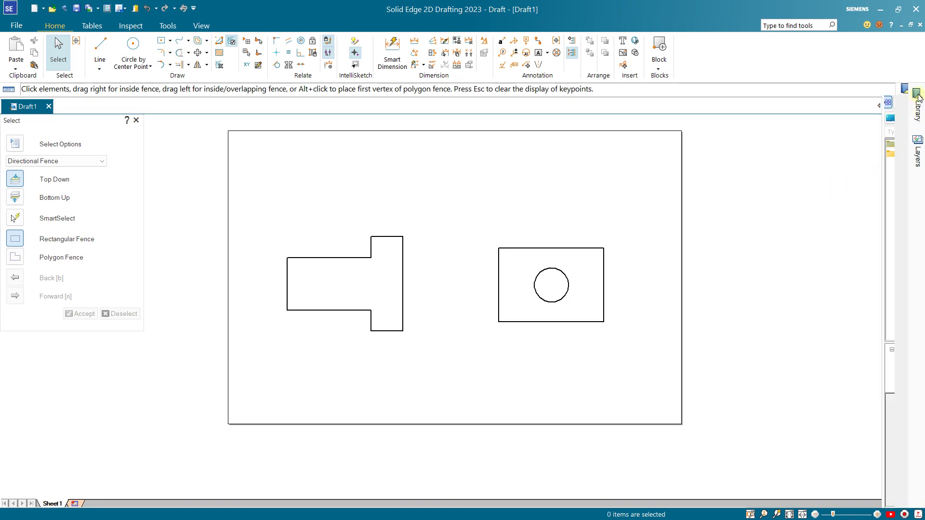
pyautogui.click(849, 366)
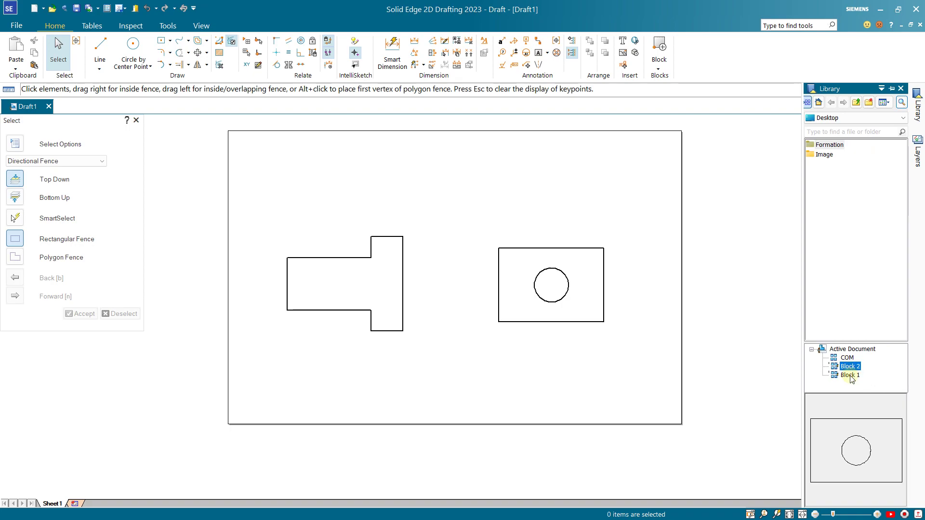
pyautogui.click(854, 375)
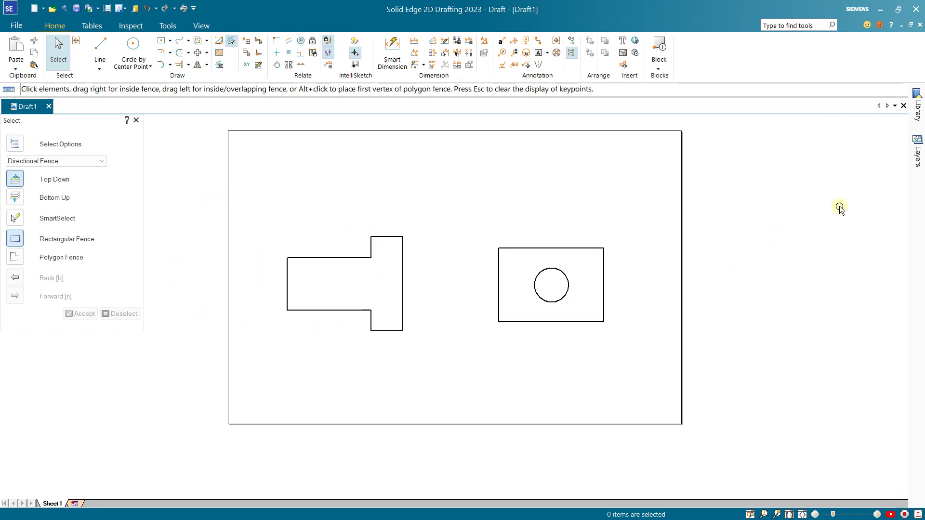
pyautogui.moveTo(186, 198)
pyautogui.mouseDown()
pyautogui.moveTo(706, 385)
pyautogui.moveTo(753, 375)
pyautogui.mouseUp()
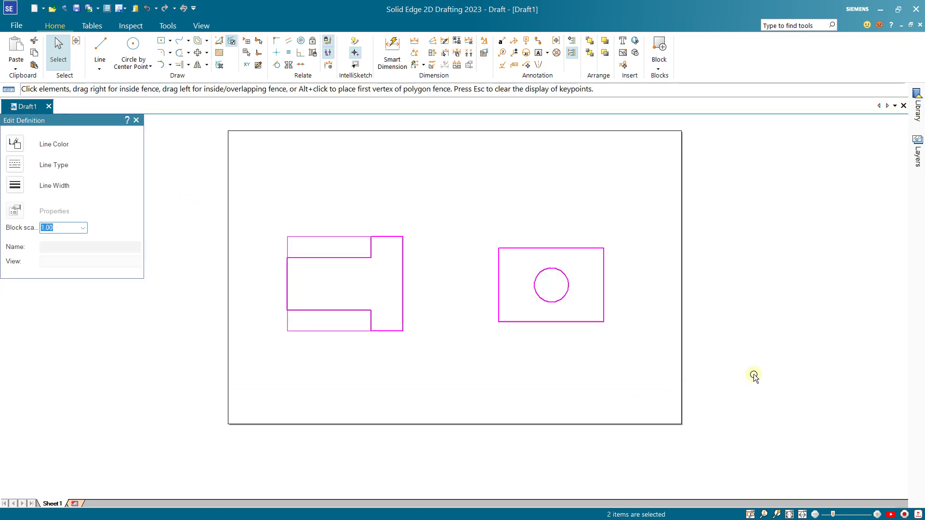
pyautogui.press('Delete')
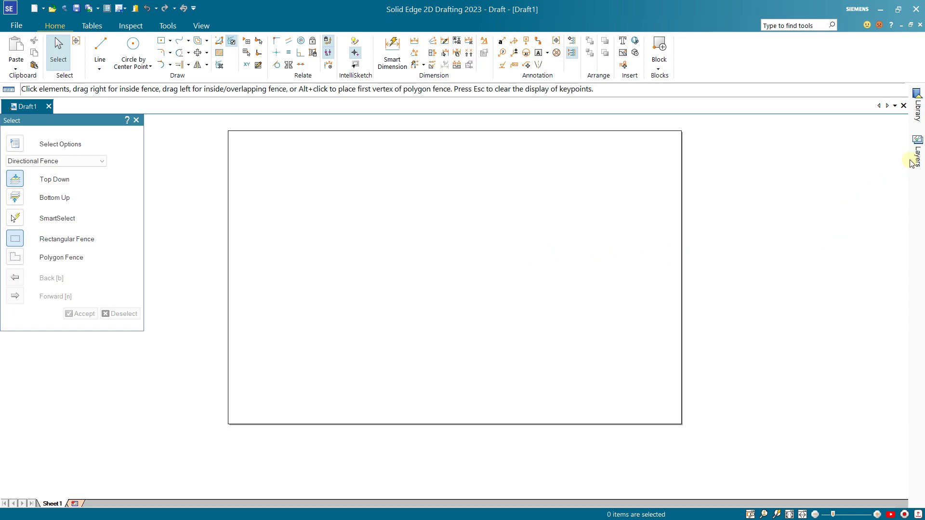
pyautogui.click(918, 143)
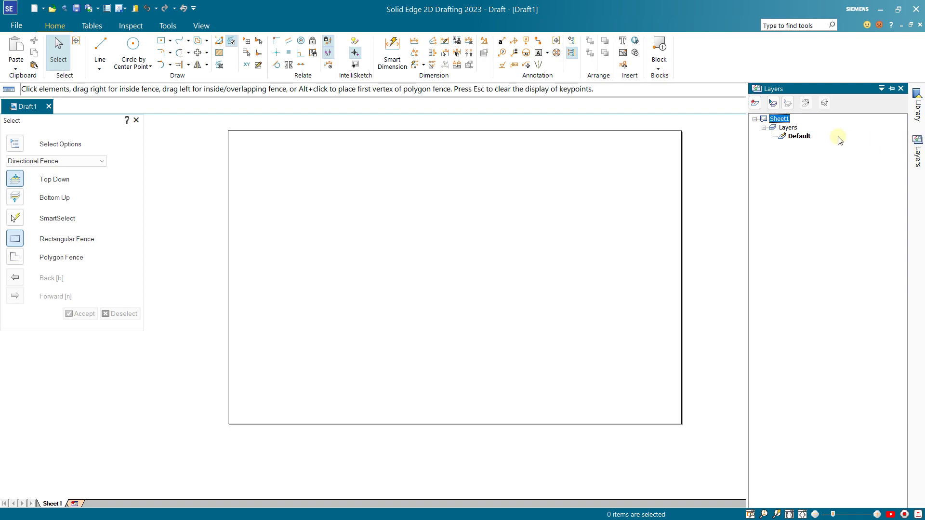
# Place Block 1 three times: normal upper left, scale 2.00 at right, rotated at lower left.
pyautogui.click(917, 101)
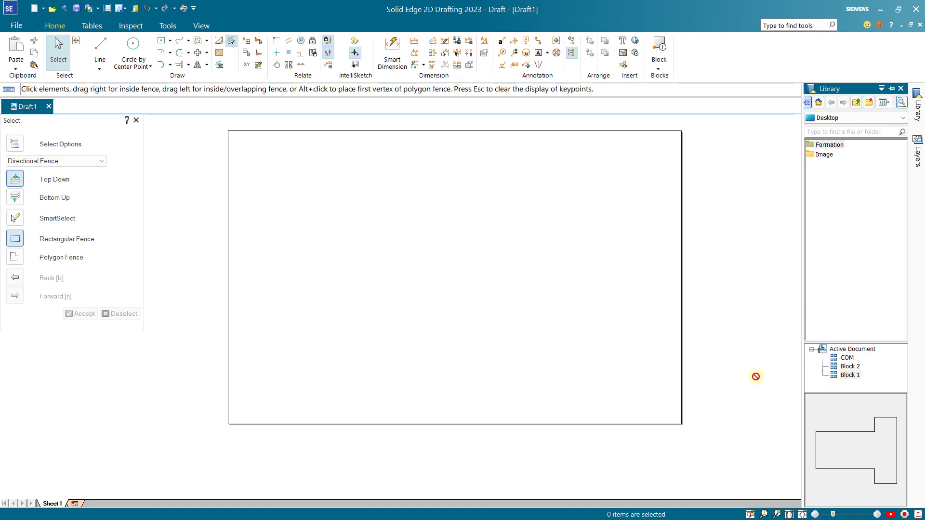
pyautogui.moveTo(276, 248); pyautogui.dragTo(424, 295)
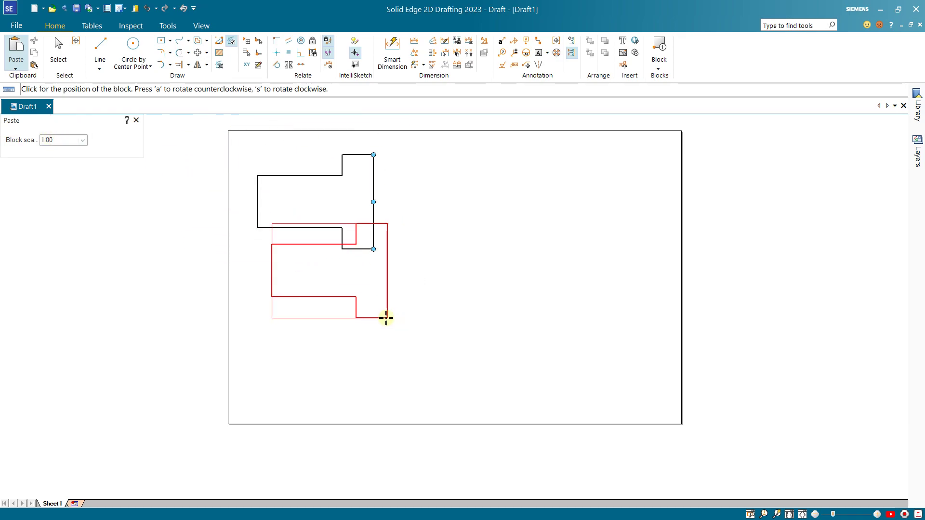
pyautogui.click(83, 139)
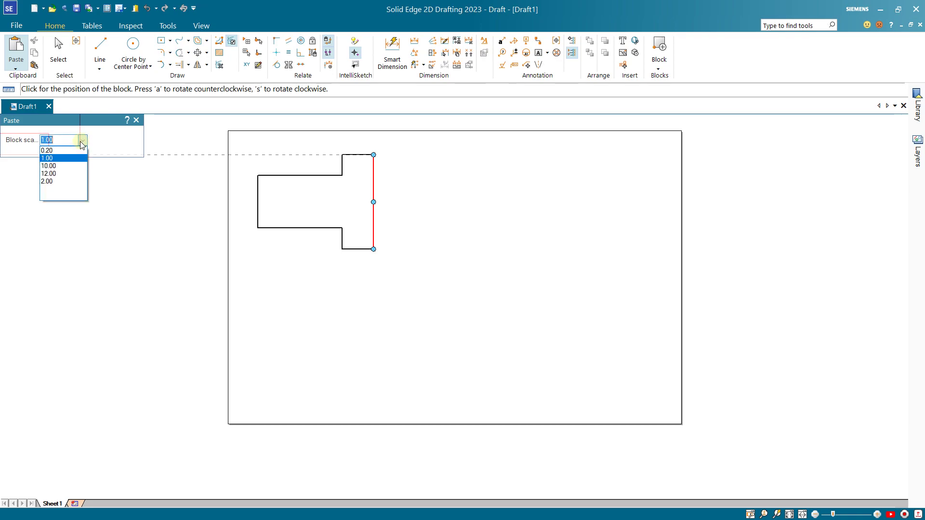
pyautogui.click(47, 181)
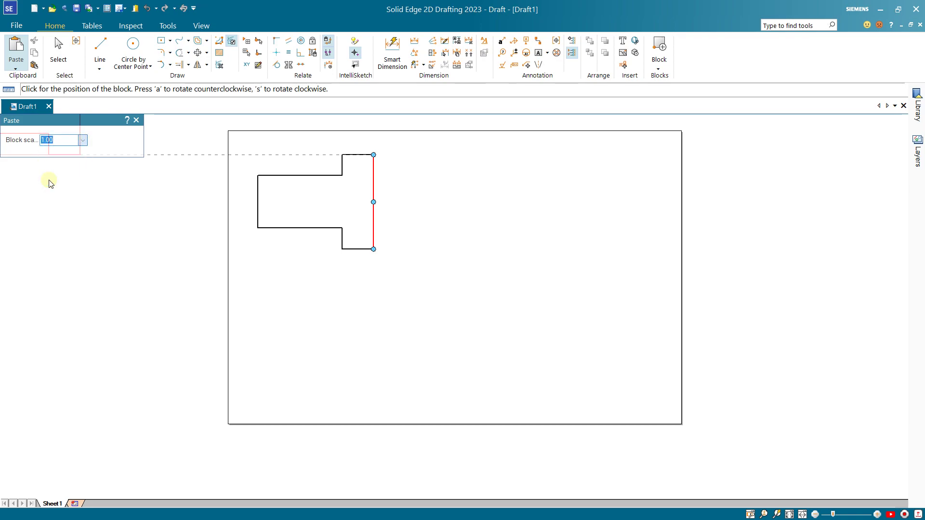
pyautogui.write('2')
pyautogui.click(649, 339)
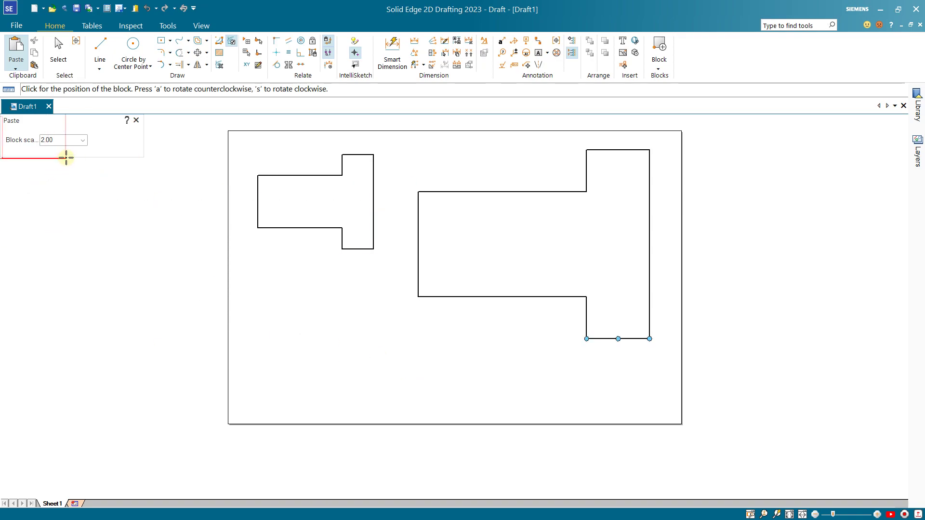
pyautogui.click(83, 140)
pyautogui.click(58, 158)
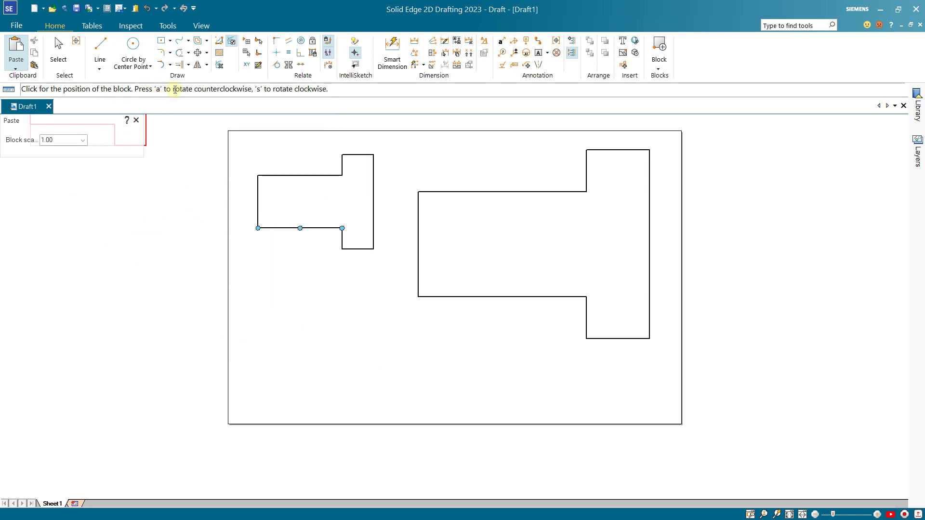
pyautogui.press('a')
pyautogui.press('a')
pyautogui.press('a')
pyautogui.press('a')
pyautogui.press('a')
pyautogui.press('a')
pyautogui.press('a')
pyautogui.press('a')
pyautogui.press('a')
pyautogui.press('a')
pyautogui.press('a')
pyautogui.press('a')
pyautogui.press('a')
pyautogui.press('a')
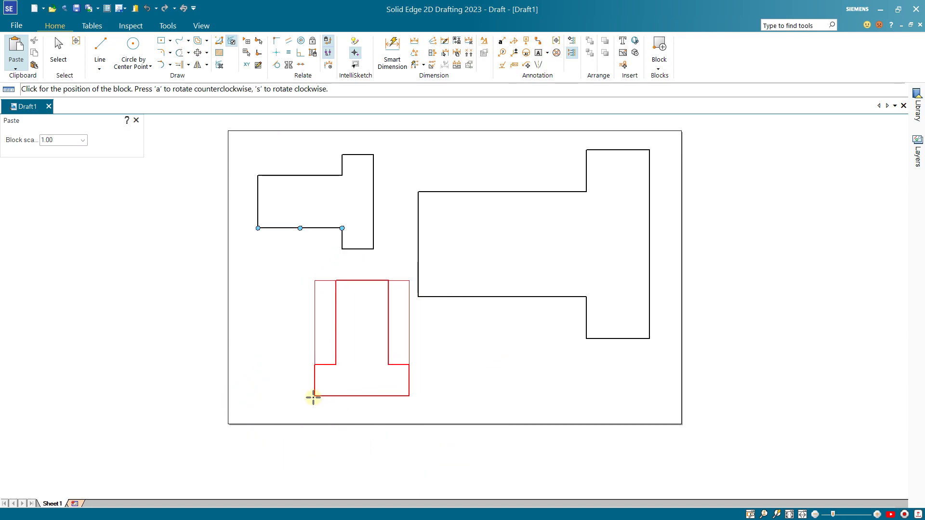
pyautogui.click(292, 399)
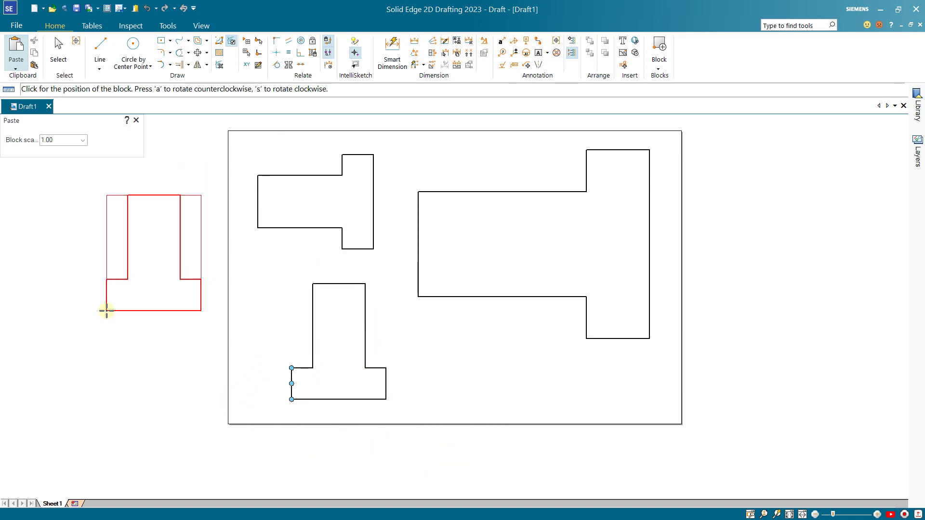
pyautogui.press('Escape')
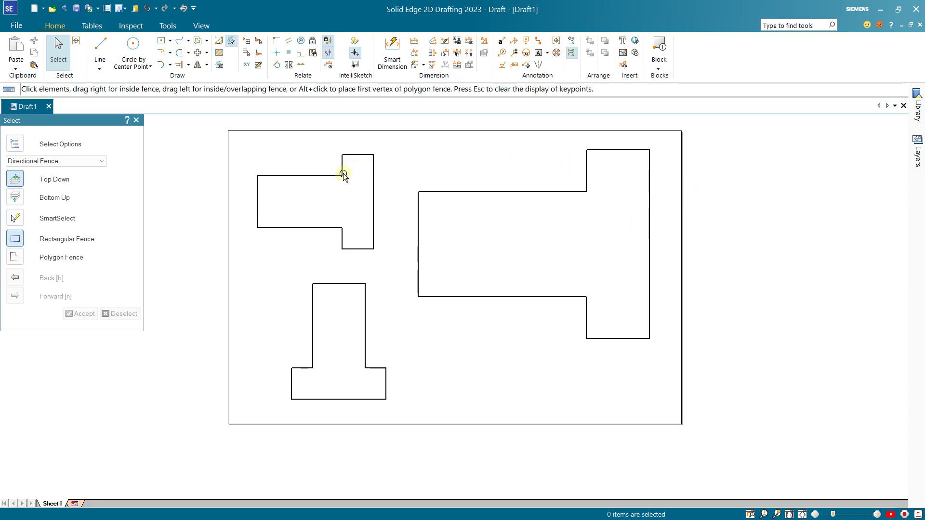
# Delete the double-size Block 1 copy and clear the selection.
pyautogui.click(458, 193)
pyautogui.press('Delete')
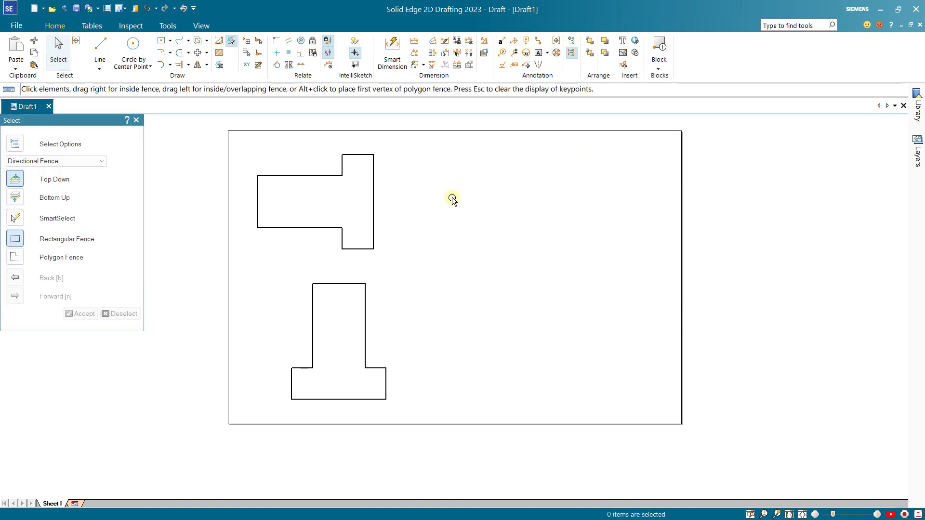
pyautogui.click(340, 284)
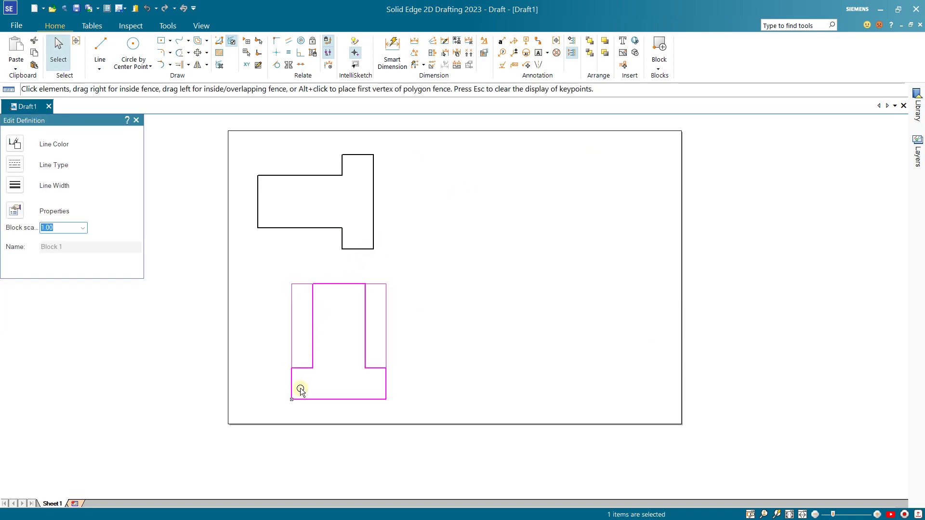
pyautogui.click(213, 285)
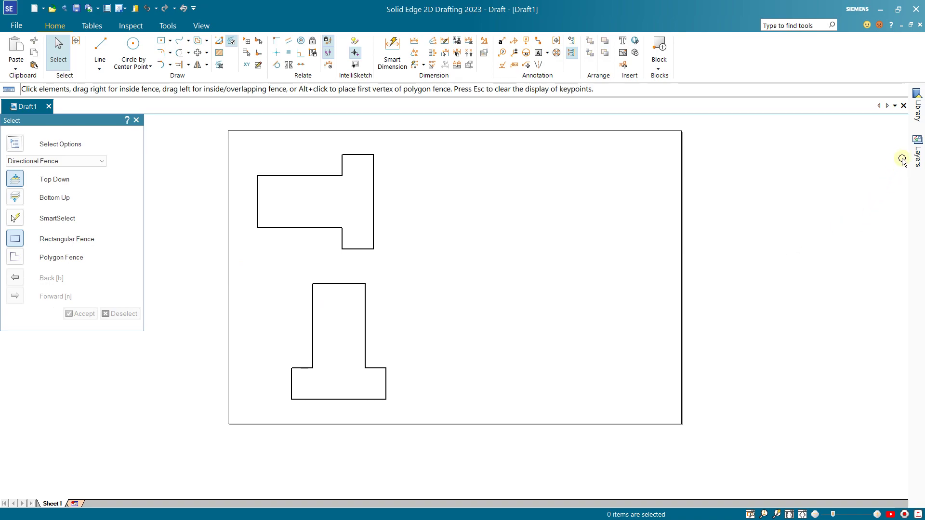
pyautogui.click(918, 140)
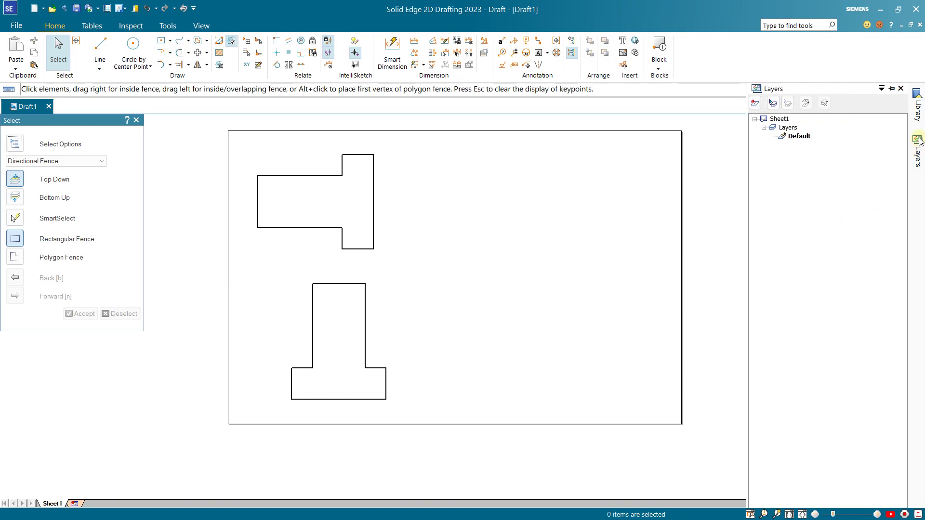
# Place Block 2 from the Library at scale 2.00, then undo that placement.
pyautogui.click(915, 95)
pyautogui.click(852, 367)
pyautogui.rightClick(853, 369)
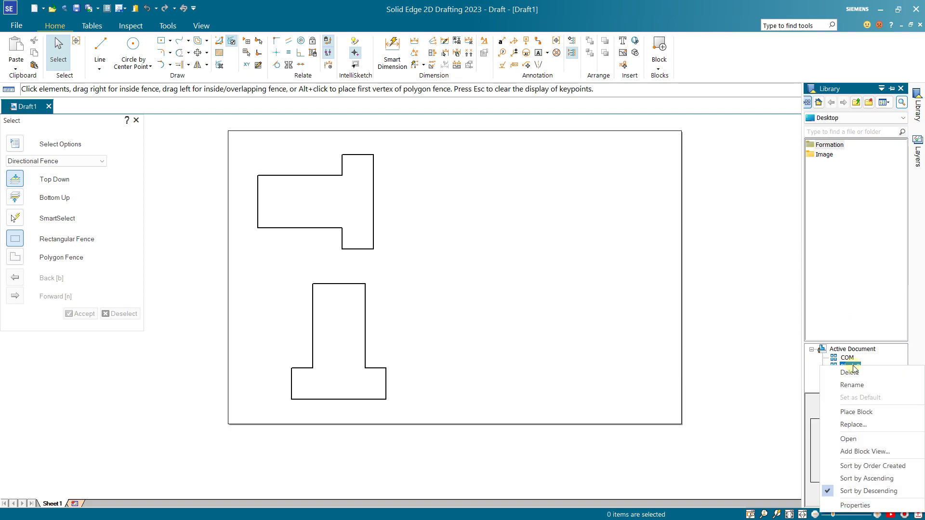
pyautogui.click(854, 412)
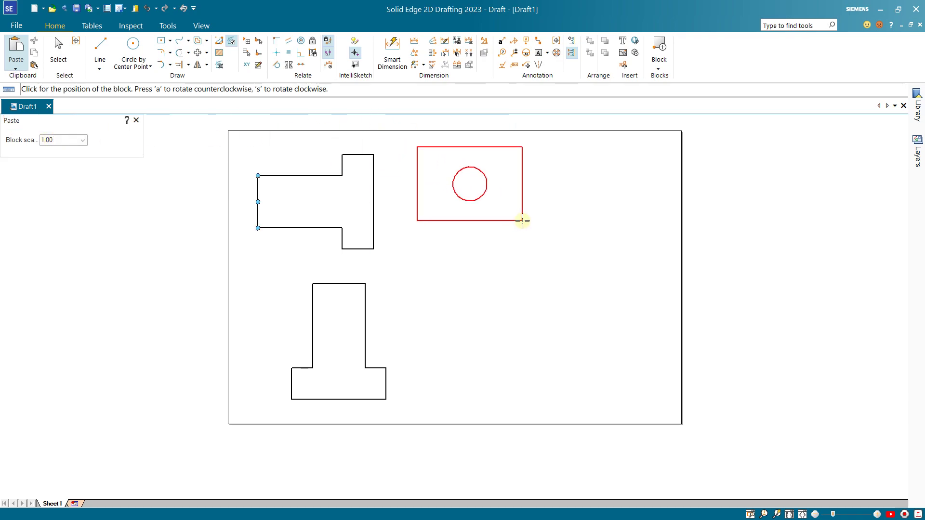
pyautogui.click(82, 140)
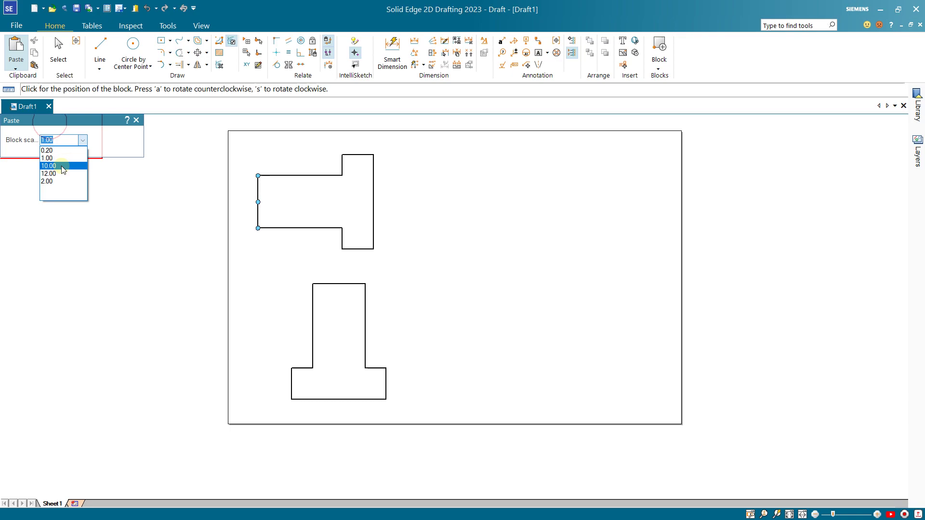
pyautogui.click(57, 181)
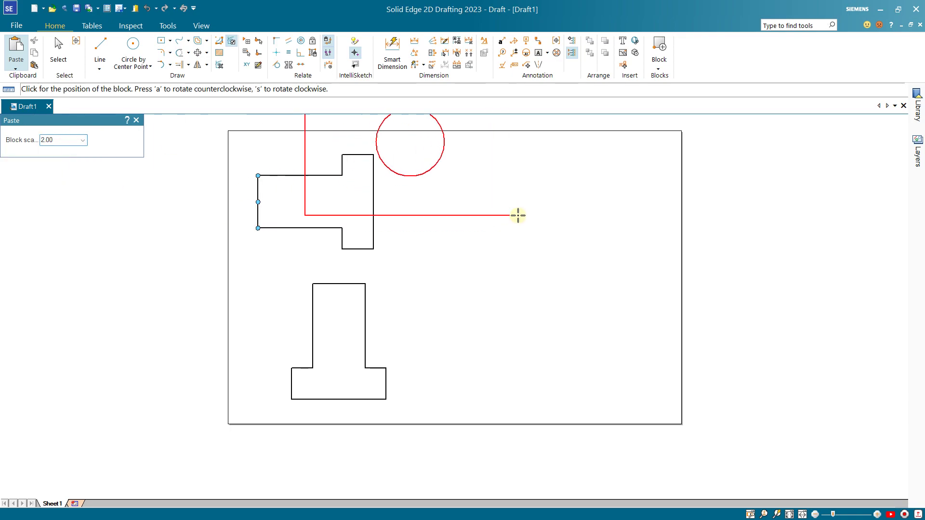
pyautogui.click(649, 289)
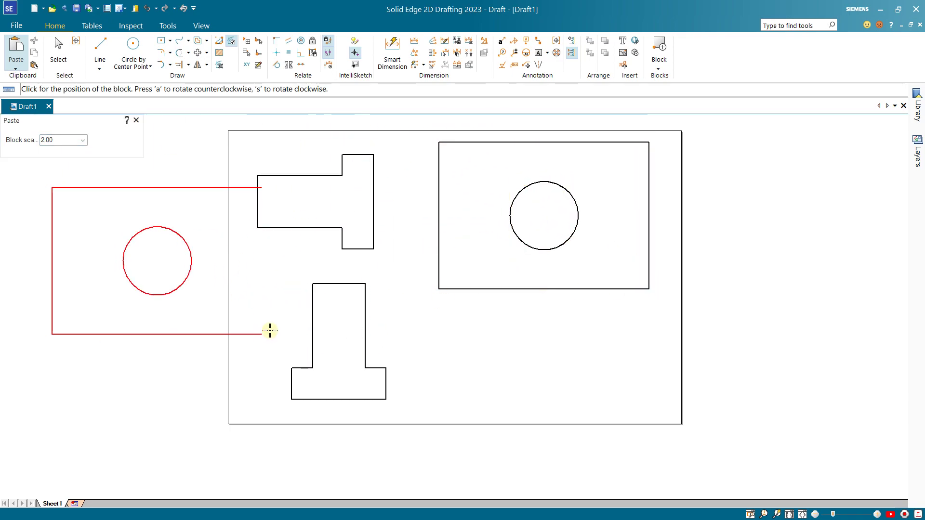
pyautogui.click(147, 8)
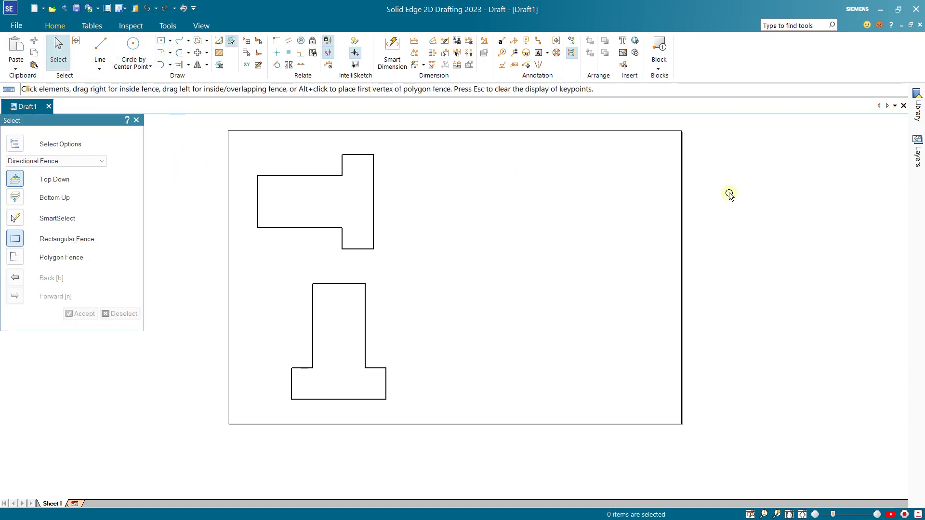
pyautogui.click(917, 141)
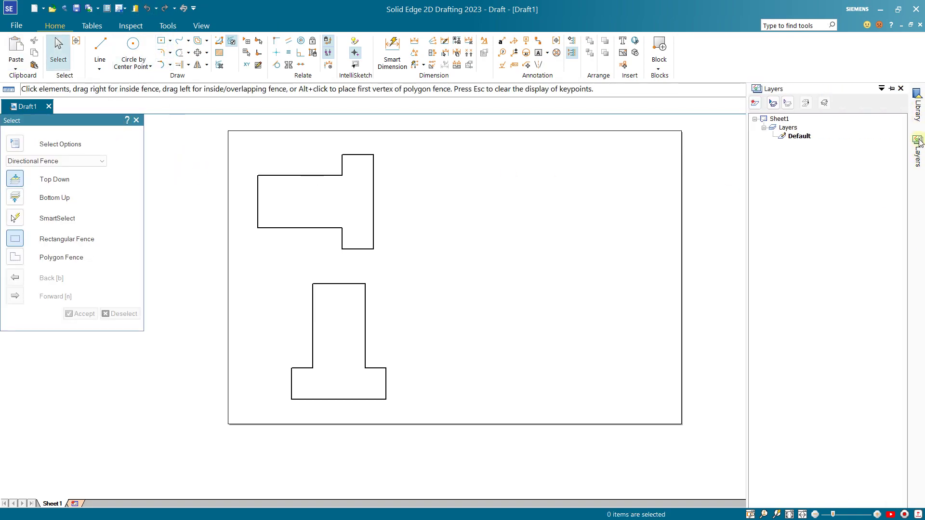
pyautogui.click(916, 95)
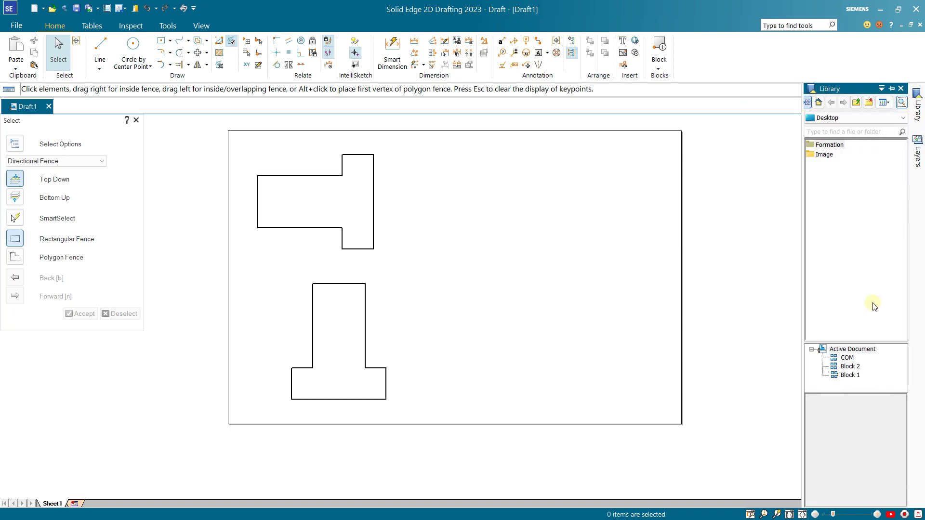
# Start placing Block 2 from the Library with block scale 1.00.
pyautogui.click(850, 366)
pyautogui.rightClick(850, 368)
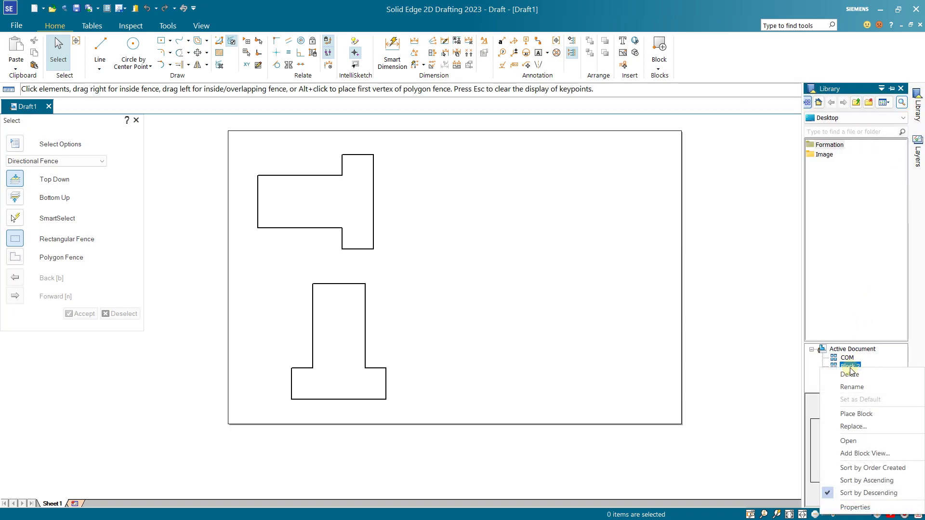
pyautogui.click(852, 418)
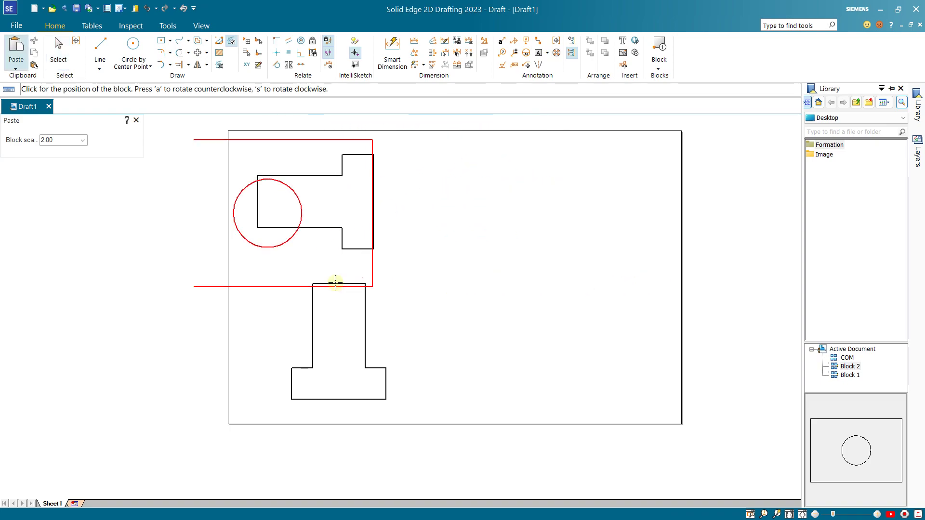
pyautogui.click(61, 141)
pyautogui.write('2')
pyautogui.press('Return')
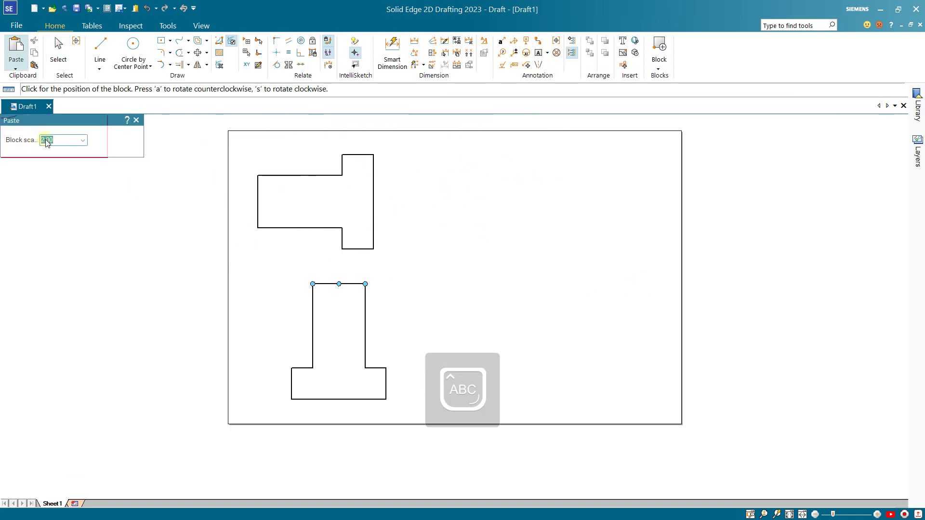
pyautogui.press('Return')
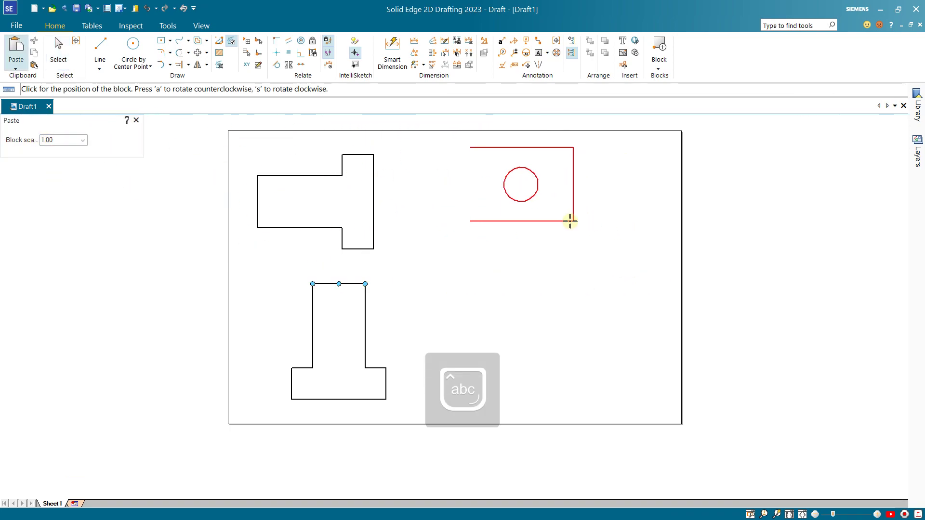
# Place three Block 2 copies, then a fourth rotated upright at lower right.
pyautogui.click(525, 224)
pyautogui.click(661, 224)
pyautogui.click(527, 318)
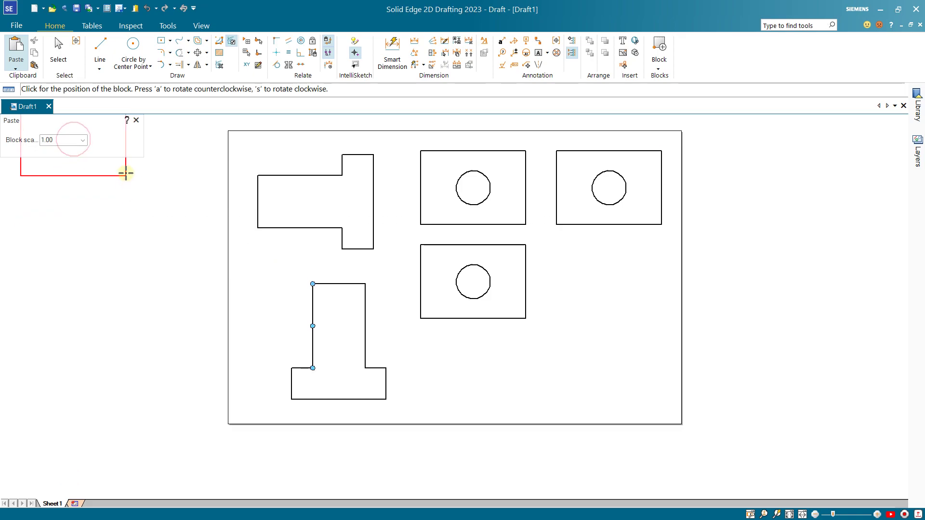
pyautogui.press('a')
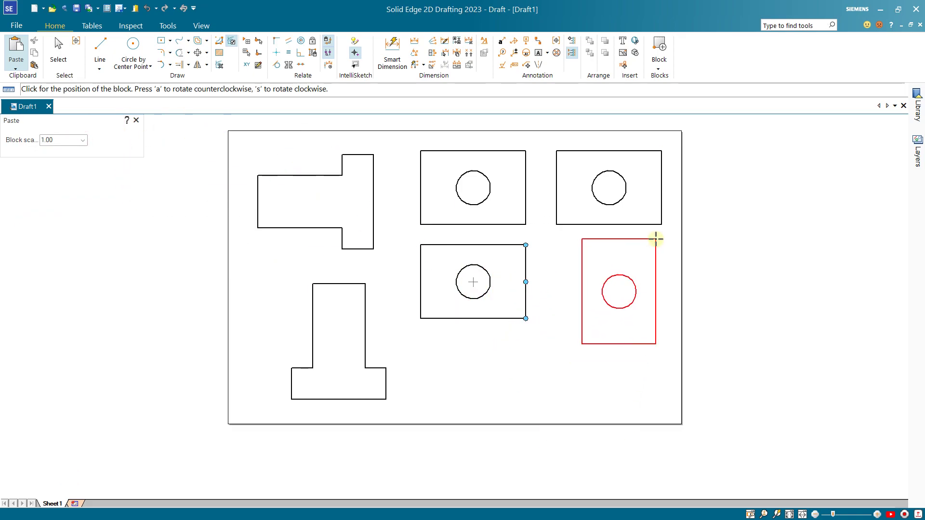
pyautogui.click(642, 264)
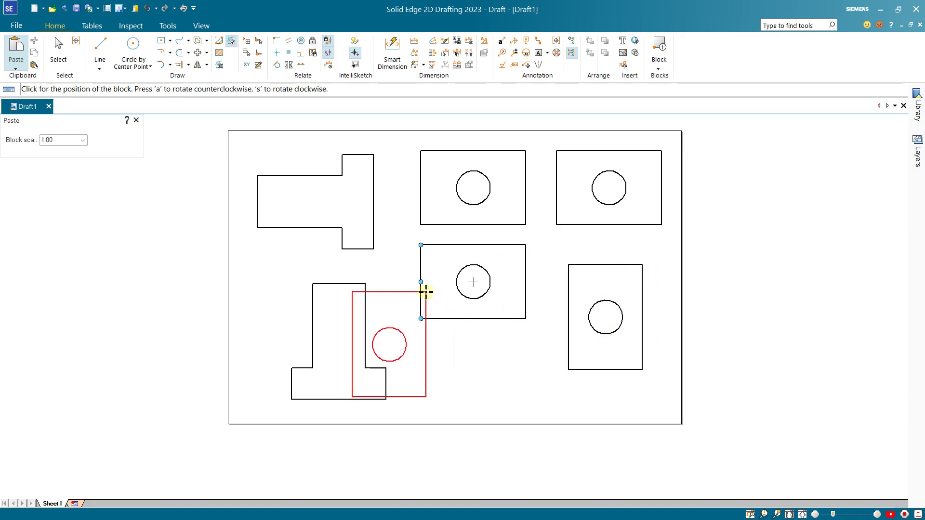
pyautogui.press('Escape')
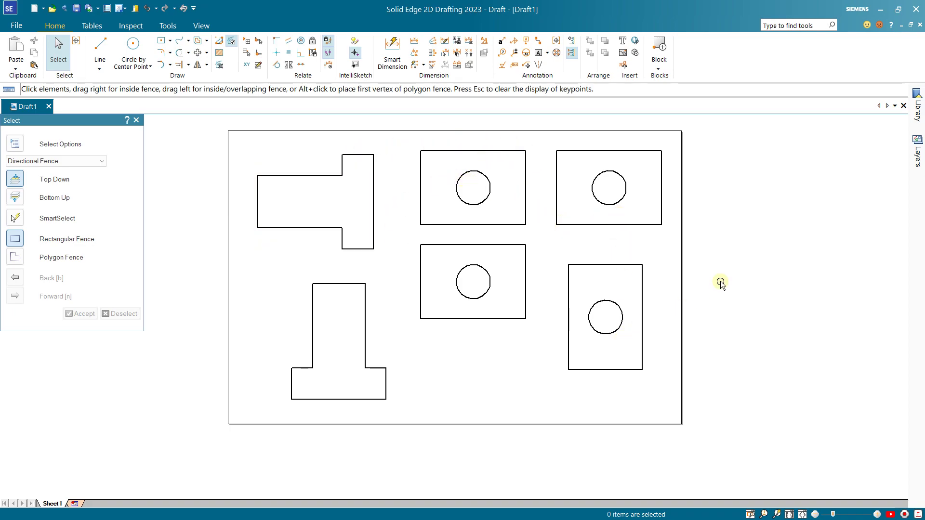
pyautogui.click(917, 100)
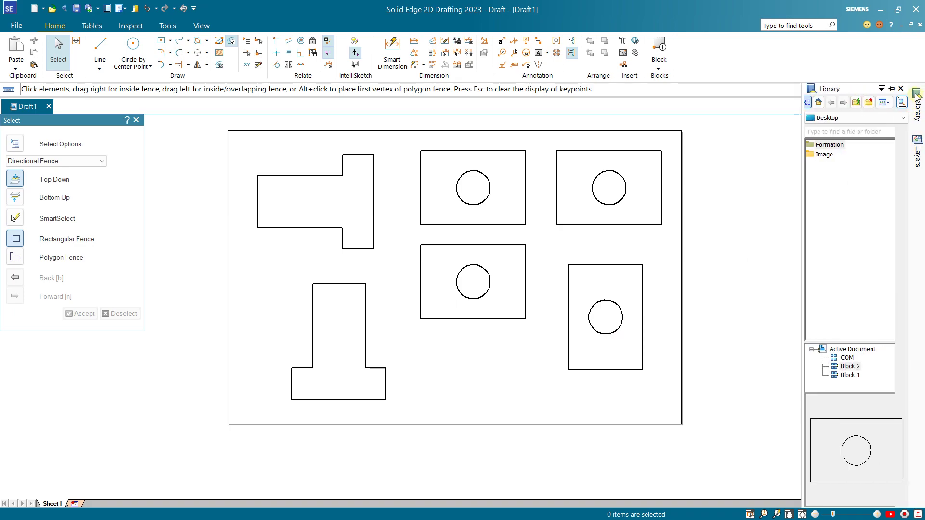
# Open Block 1 from the Library's Active Document tree for editing.
pyautogui.click(849, 376)
pyautogui.rightClick(847, 379)
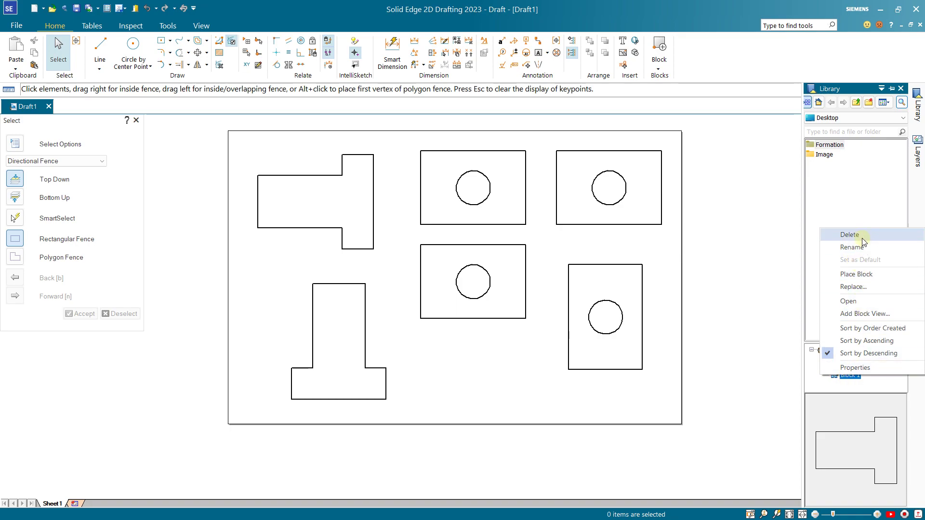
pyautogui.click(858, 302)
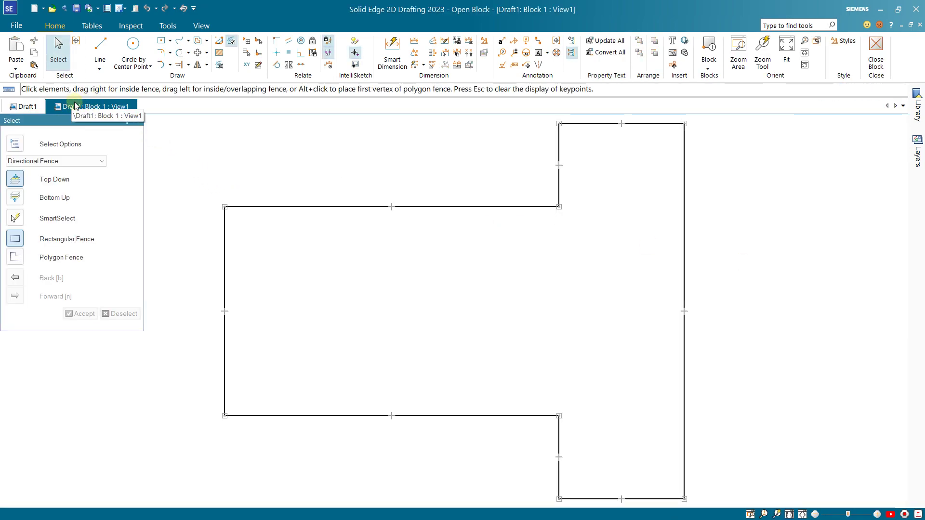
pyautogui.scroll(1, 520, 270)
pyautogui.scroll(-2, 520, 271)
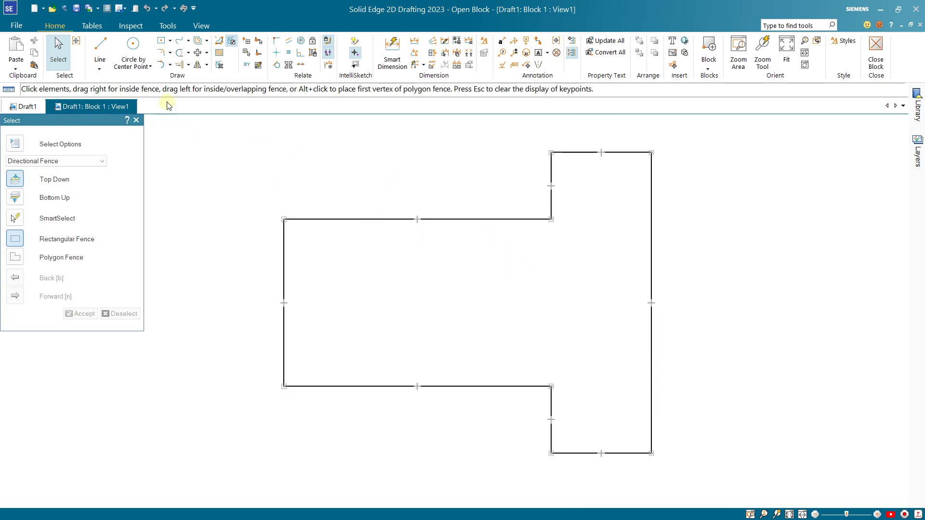
# Draw a 40 × 60 center rectangle inside the left part of Block 1's outline.
pyautogui.click(170, 41)
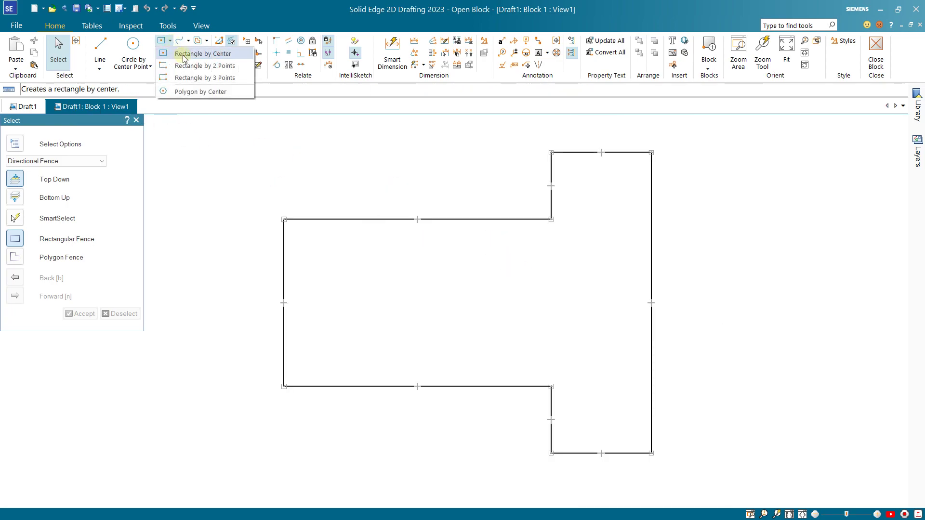
pyautogui.click(184, 54)
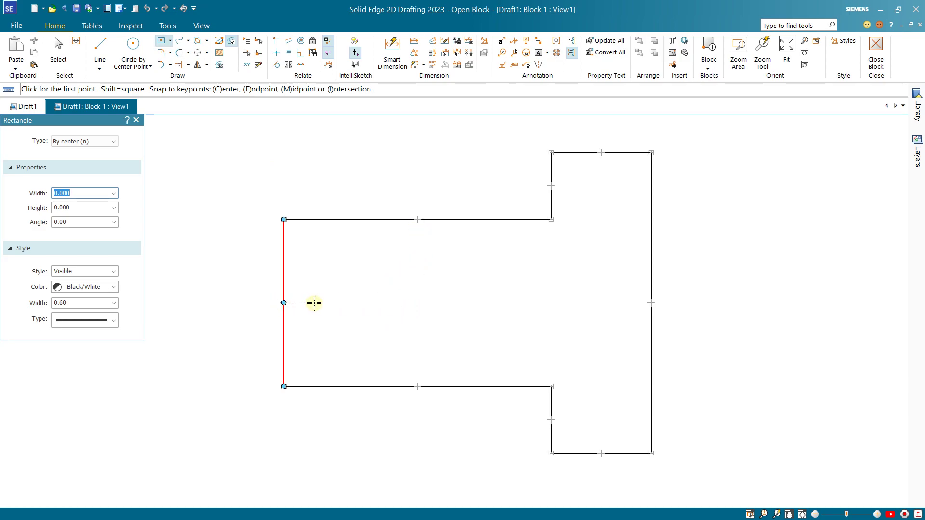
pyautogui.click(374, 302)
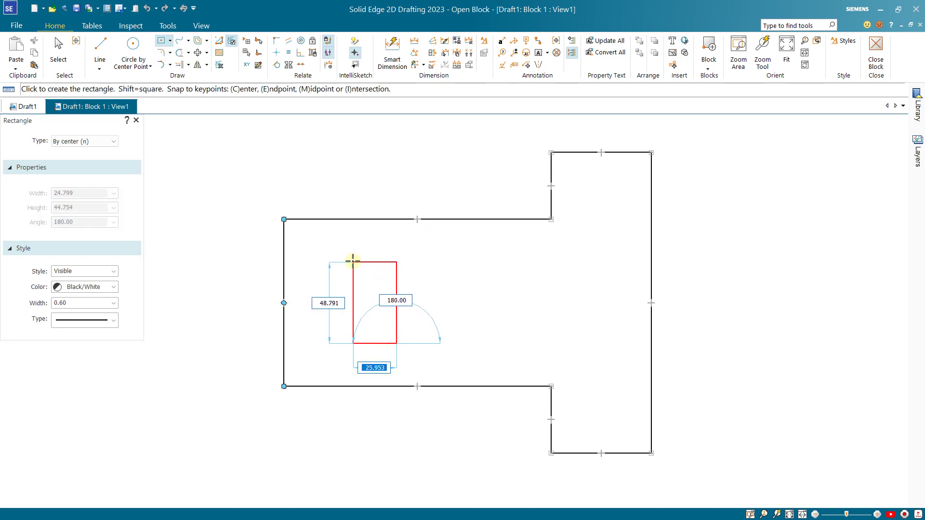
pyautogui.press('capslock')
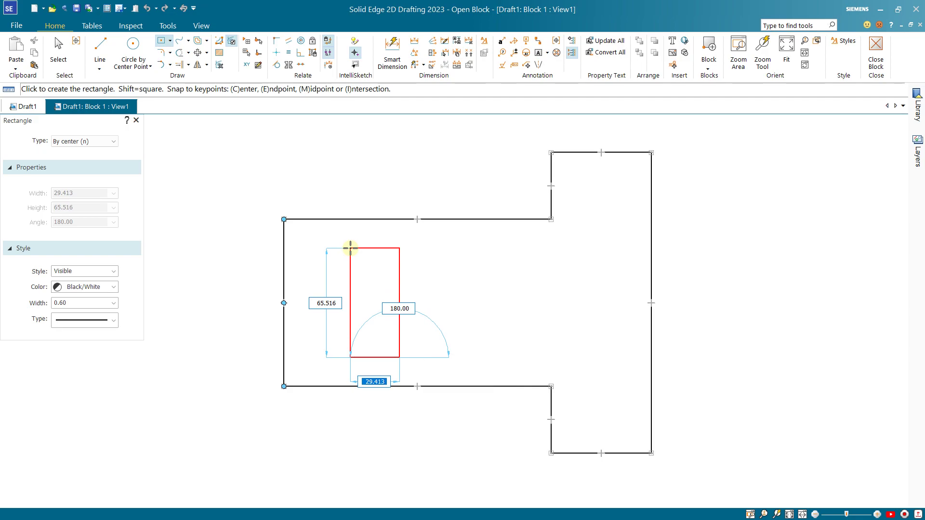
pyautogui.write('40')
pyautogui.press('Tab')
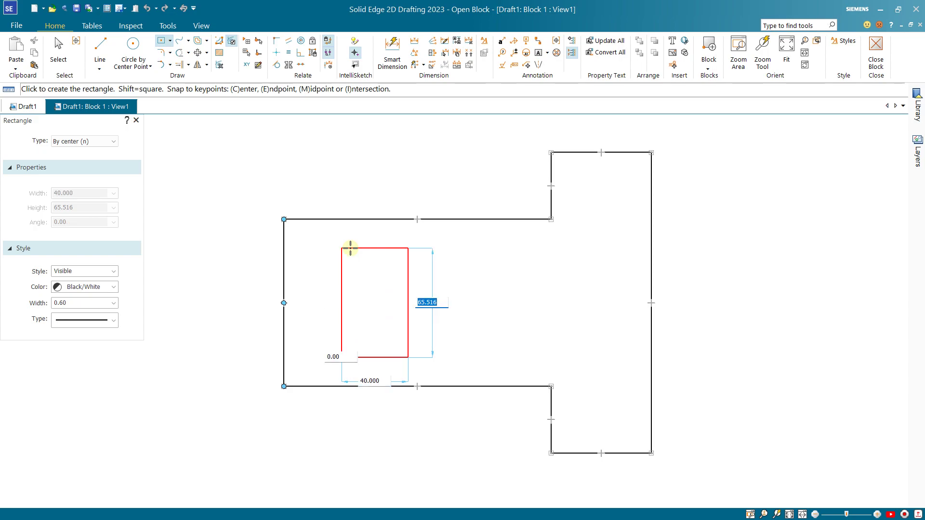
pyautogui.write('60')
pyautogui.press('capslock')
pyautogui.press('Tab')
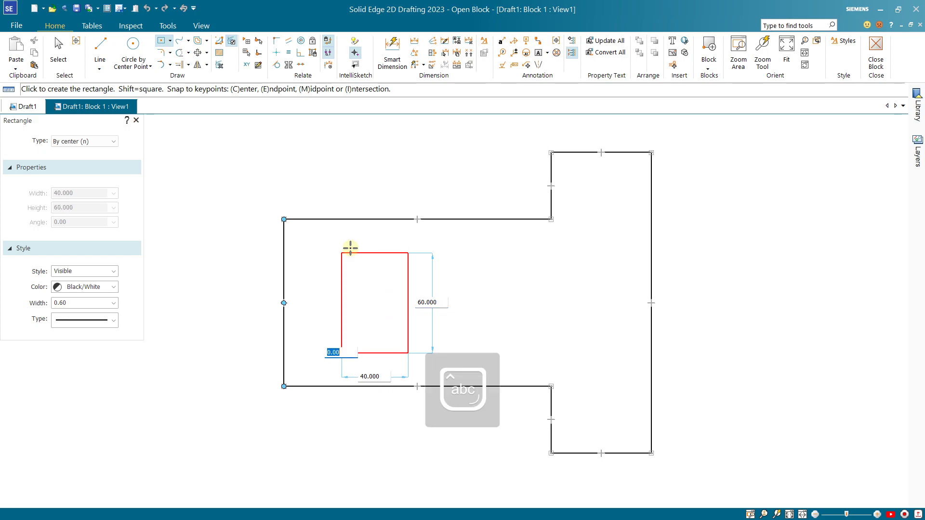
pyautogui.press('Return')
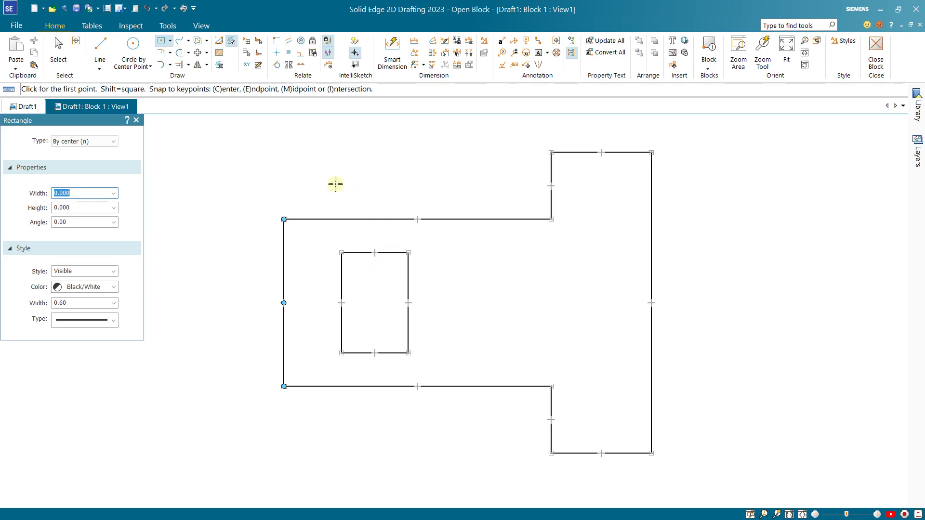
# Return to Draft1 and inspect both Block 1 copies for the new inner rectangle.
pyautogui.click(24, 106)
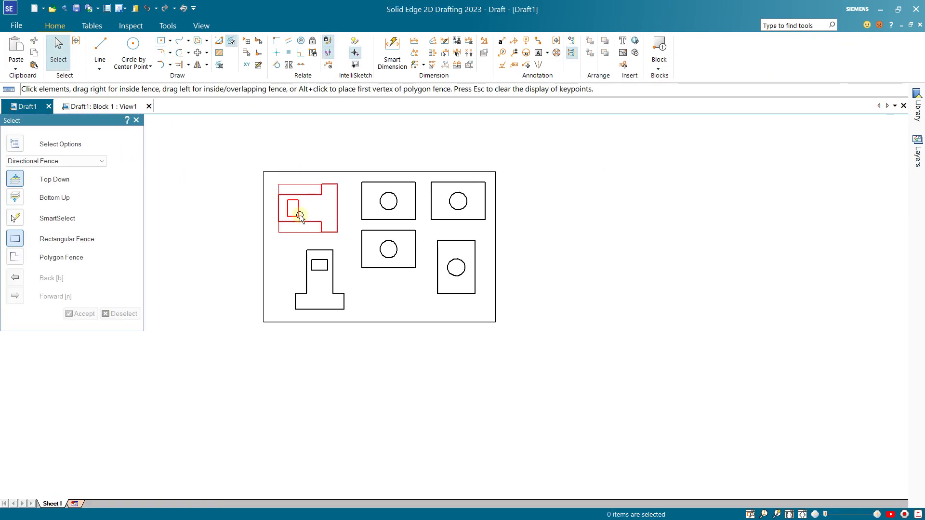
pyautogui.scroll(2, 300, 217)
pyautogui.scroll(1, 299, 218)
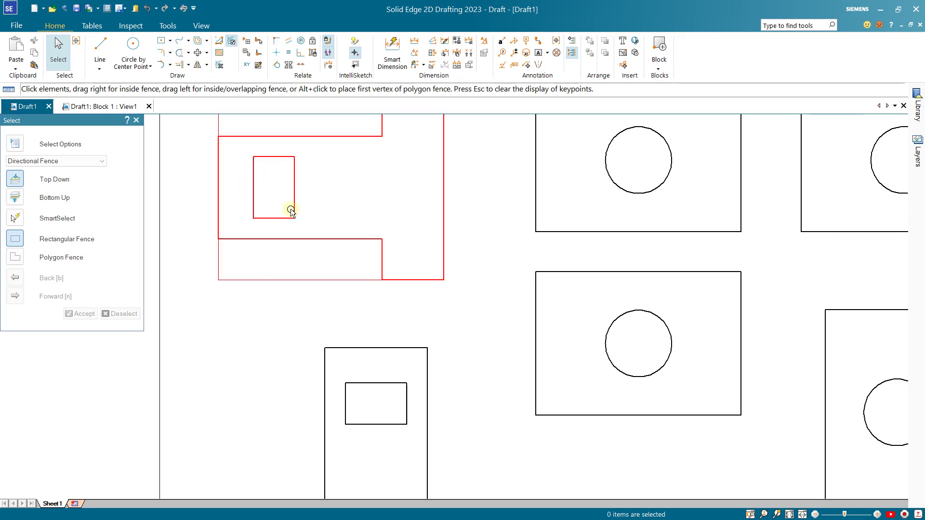
pyautogui.moveTo(291, 210); pyautogui.dragTo(310, 312, button='middle')
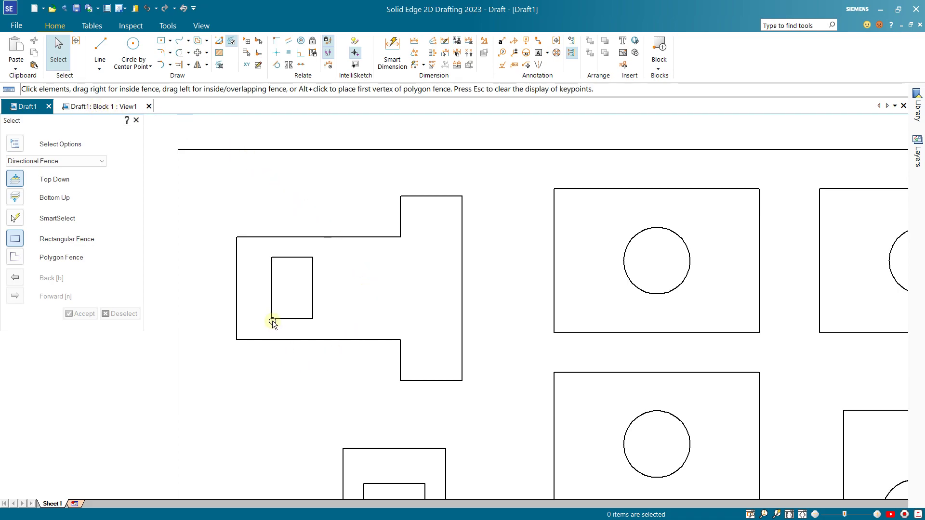
pyautogui.scroll(2, 304, 296)
pyautogui.scroll(-3, 306, 298)
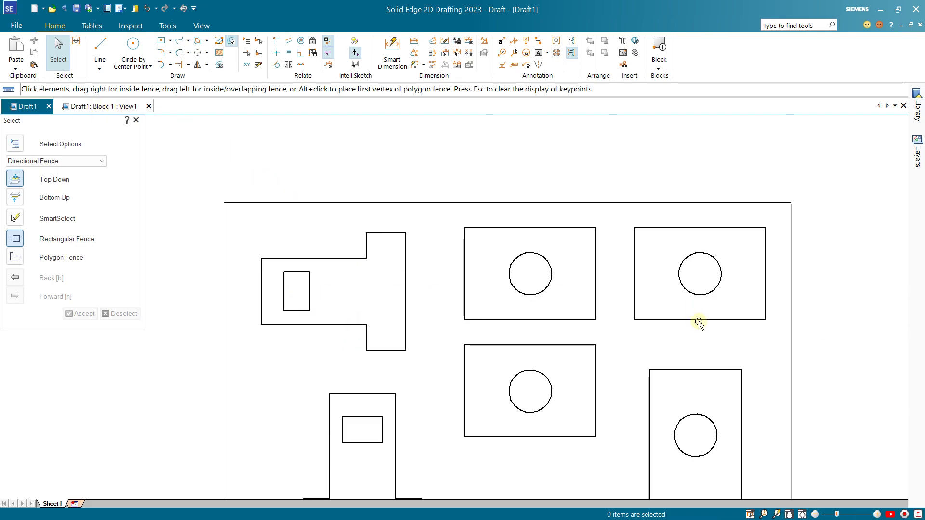
pyautogui.scroll(-2, 631, 311)
pyautogui.scroll(2, 610, 300)
pyautogui.scroll(1, 455, 319)
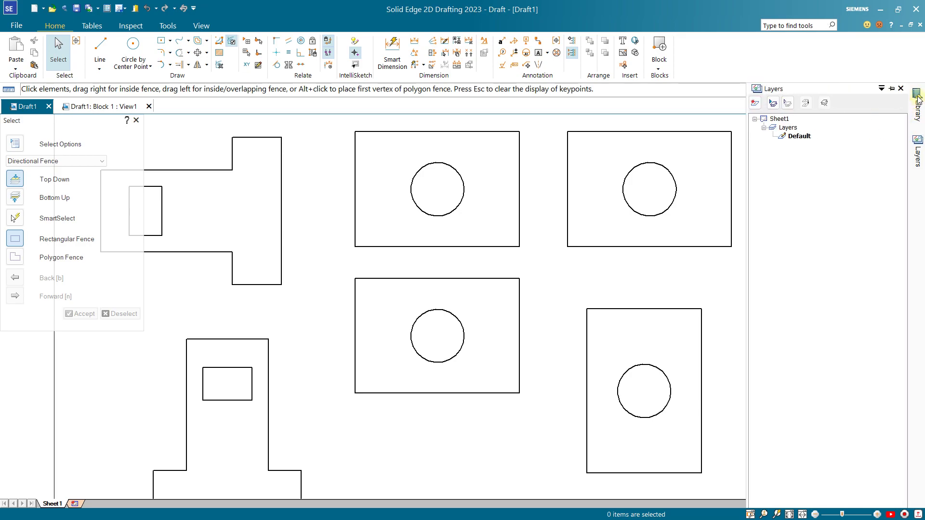
pyautogui.rightClick(849, 366)
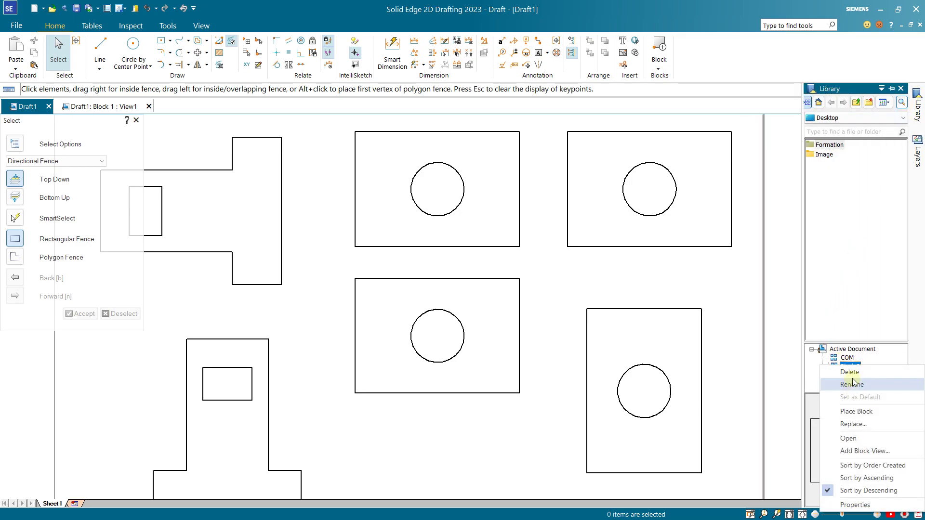
# Open Block 2, enlarge its circle to about 110 diameter, and go back to Draft1.
pyautogui.click(847, 438)
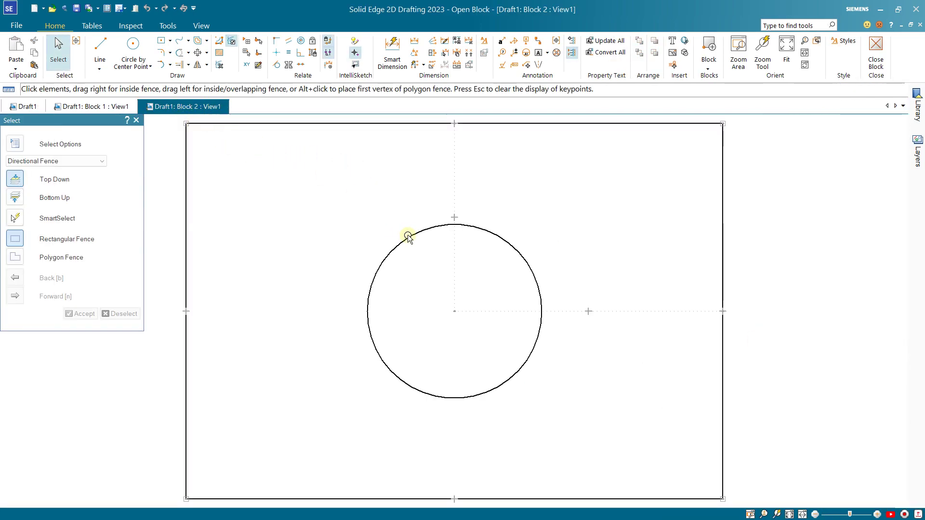
pyautogui.click(474, 226)
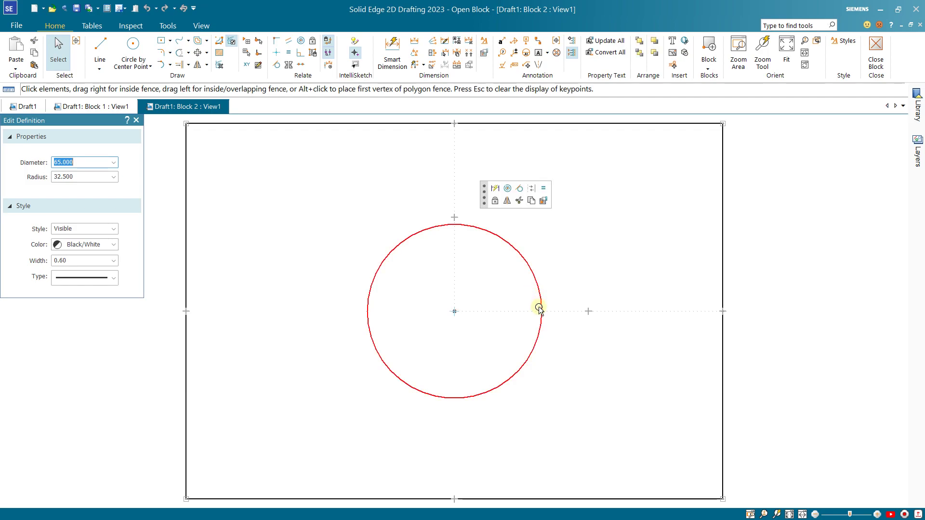
pyautogui.moveTo(542, 310); pyautogui.dragTo(611, 311)
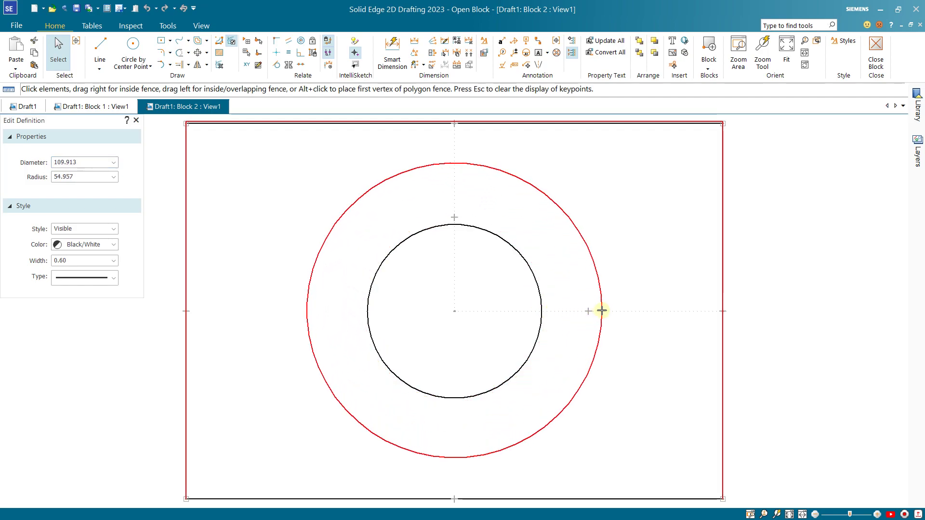
pyautogui.click(747, 233)
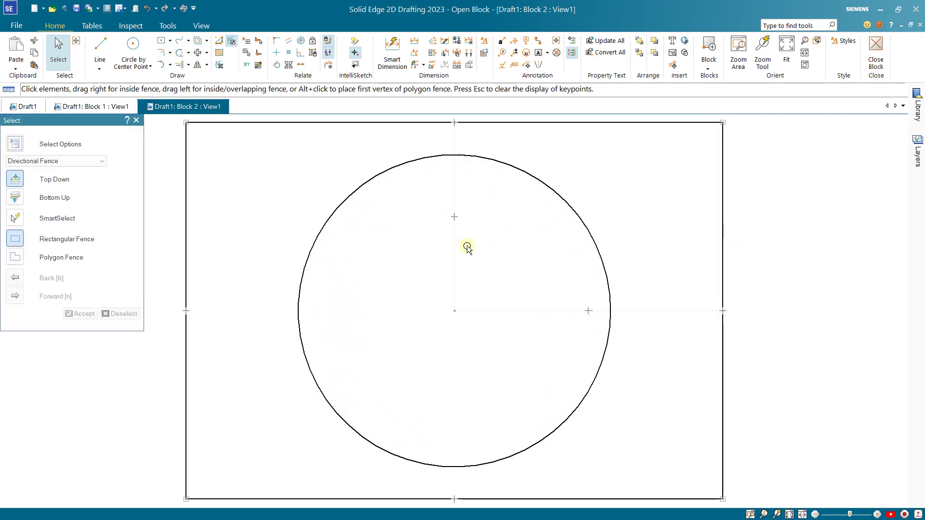
pyautogui.click(16, 107)
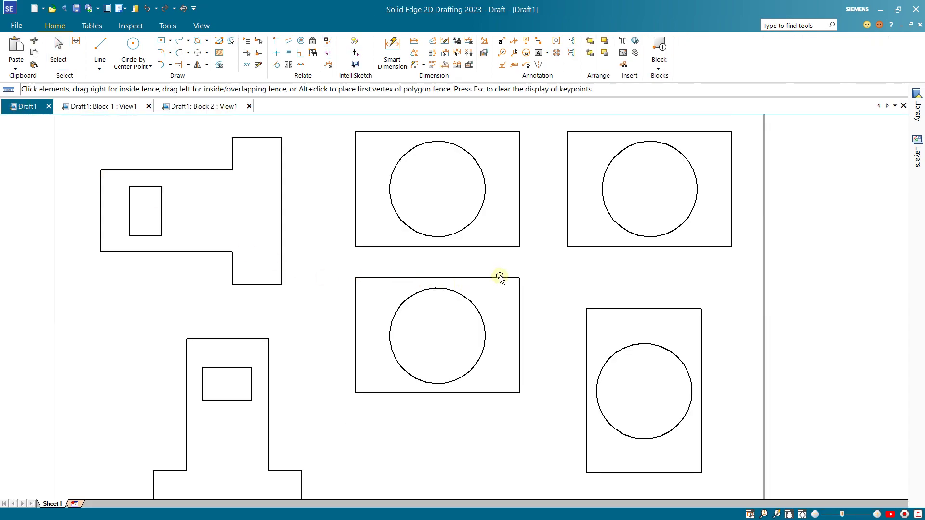
# Recenter the sheet and close the Block 2 and Block 1 editing views.
pyautogui.scroll(2, 570, 314)
pyautogui.scroll(-4, 570, 314)
pyautogui.moveTo(570, 314); pyautogui.dragTo(501, 302, button='middle')
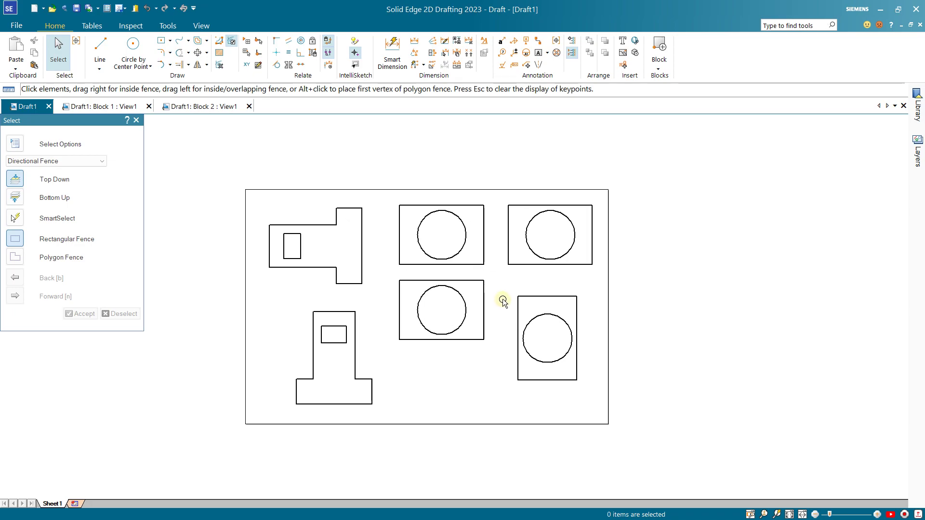
pyautogui.click(247, 109)
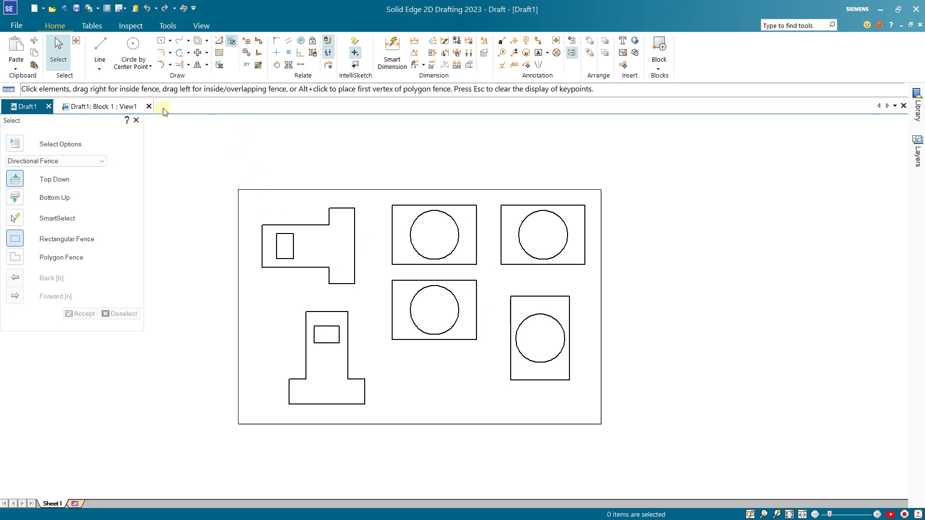
pyautogui.click(148, 107)
# Delete Block 1 from the document's Library, removing both of its copies.
pyautogui.click(918, 102)
pyautogui.click(848, 370)
pyautogui.click(849, 375)
pyautogui.rightClick(849, 375)
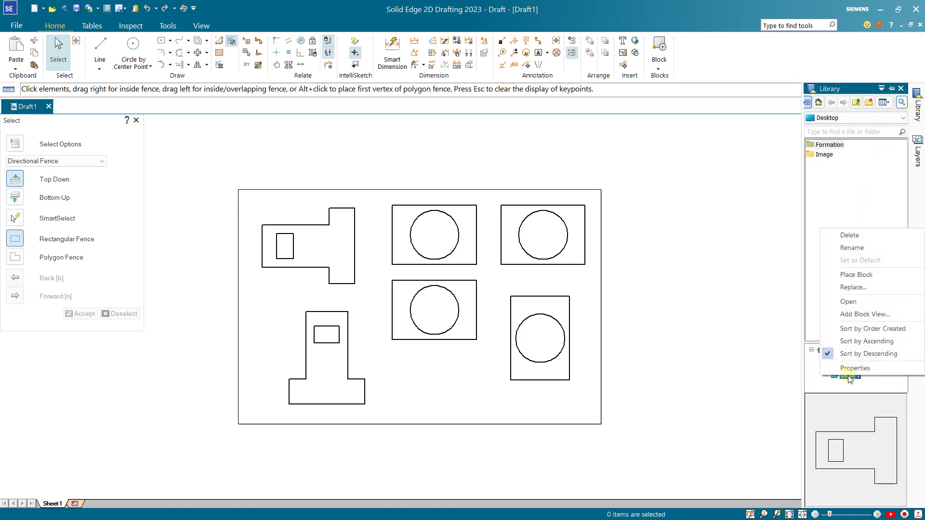
pyautogui.click(850, 236)
pyautogui.click(505, 294)
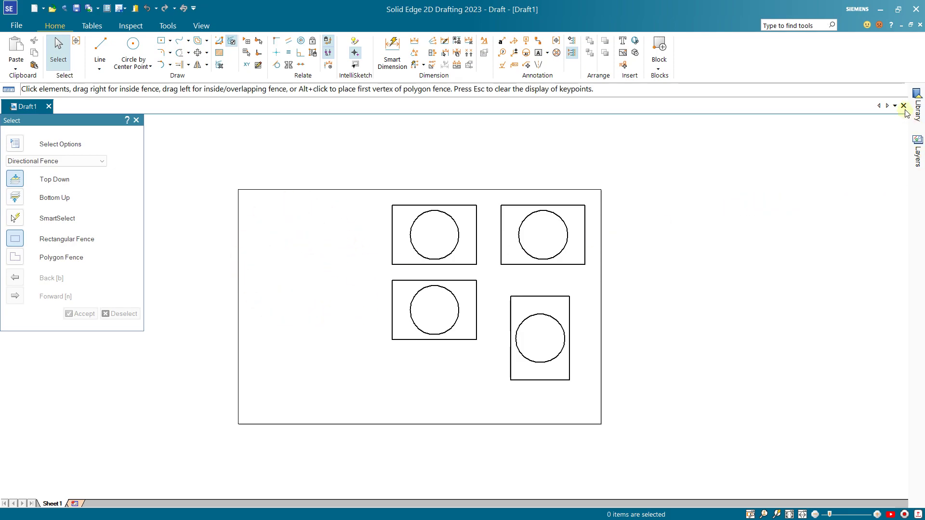
pyautogui.click(917, 97)
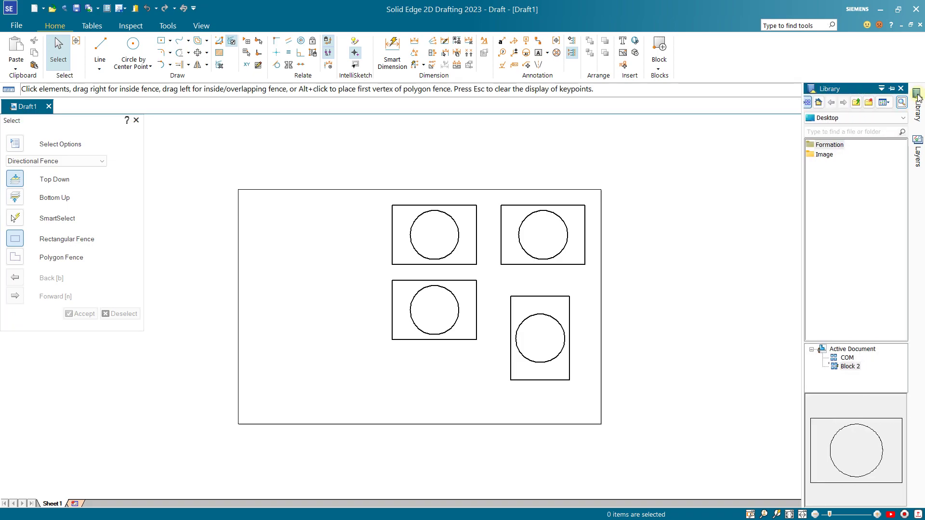
# Delete Block 2 from the Library, leaving only the sheet border.
pyautogui.rightClick(851, 368)
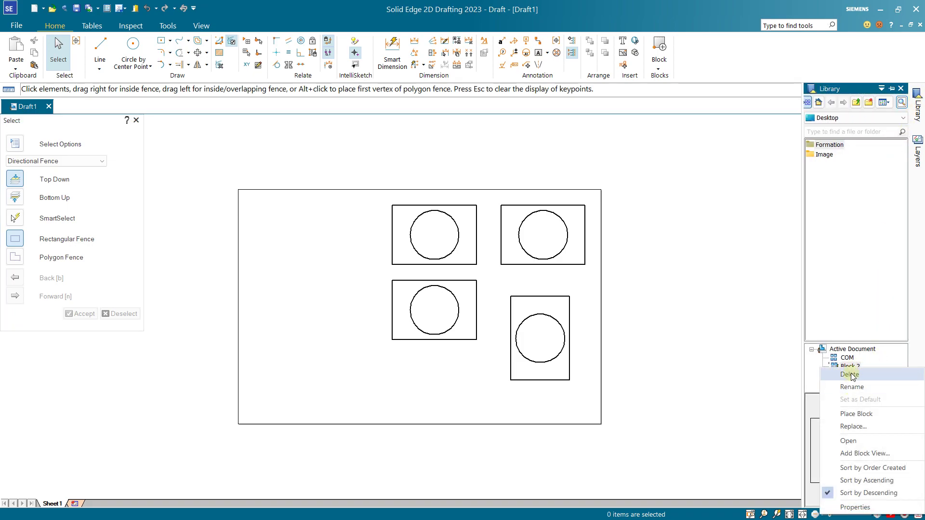
pyautogui.click(850, 374)
pyautogui.click(500, 291)
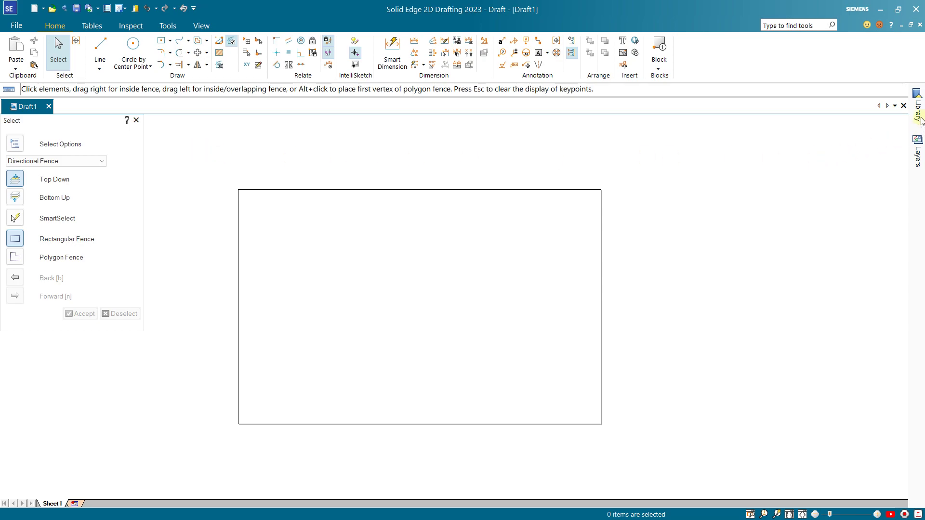
pyautogui.click(917, 100)
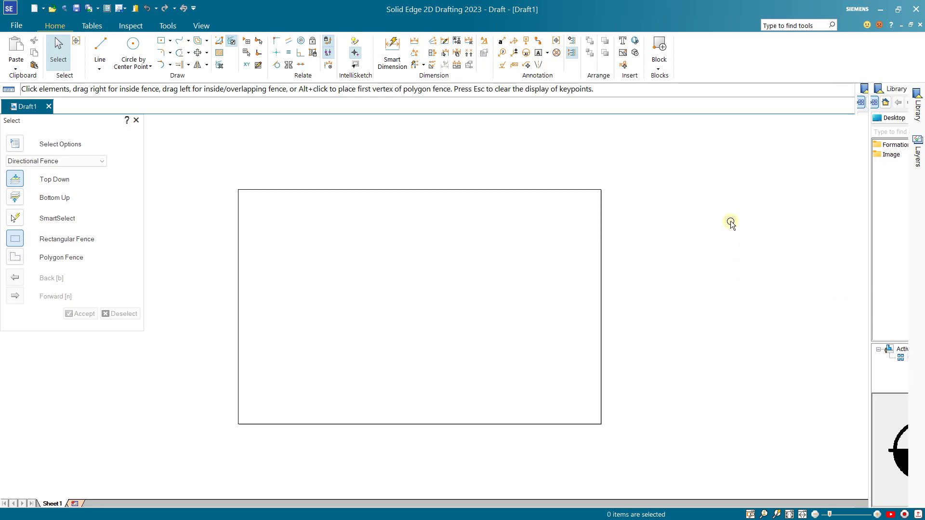
pyautogui.click(919, 96)
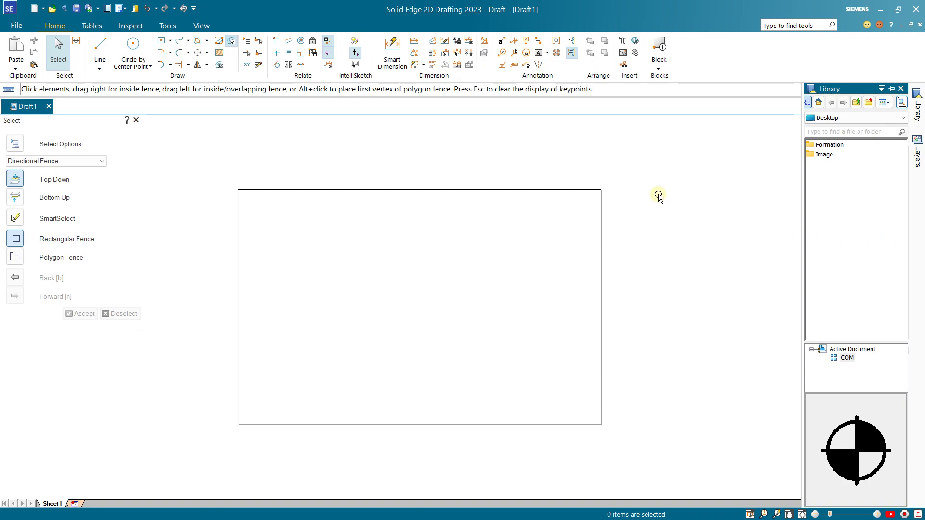
pyautogui.click(683, 162)
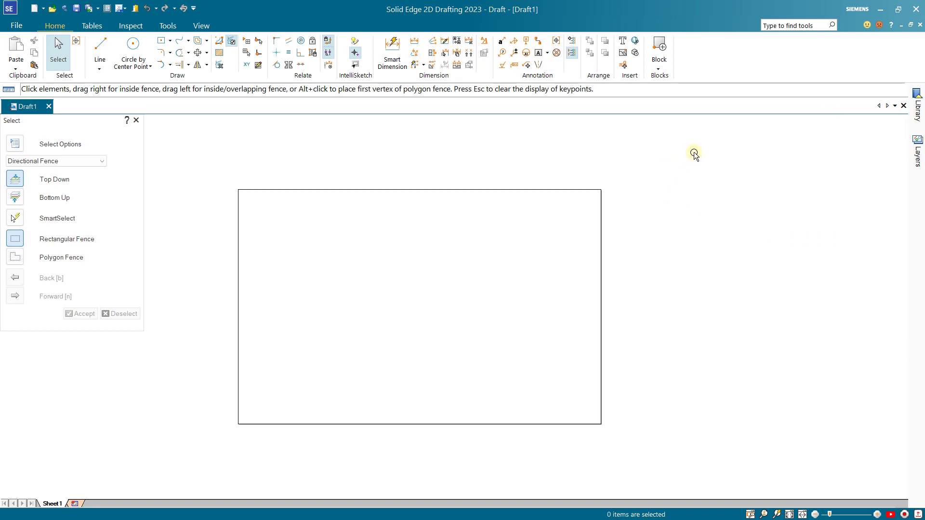